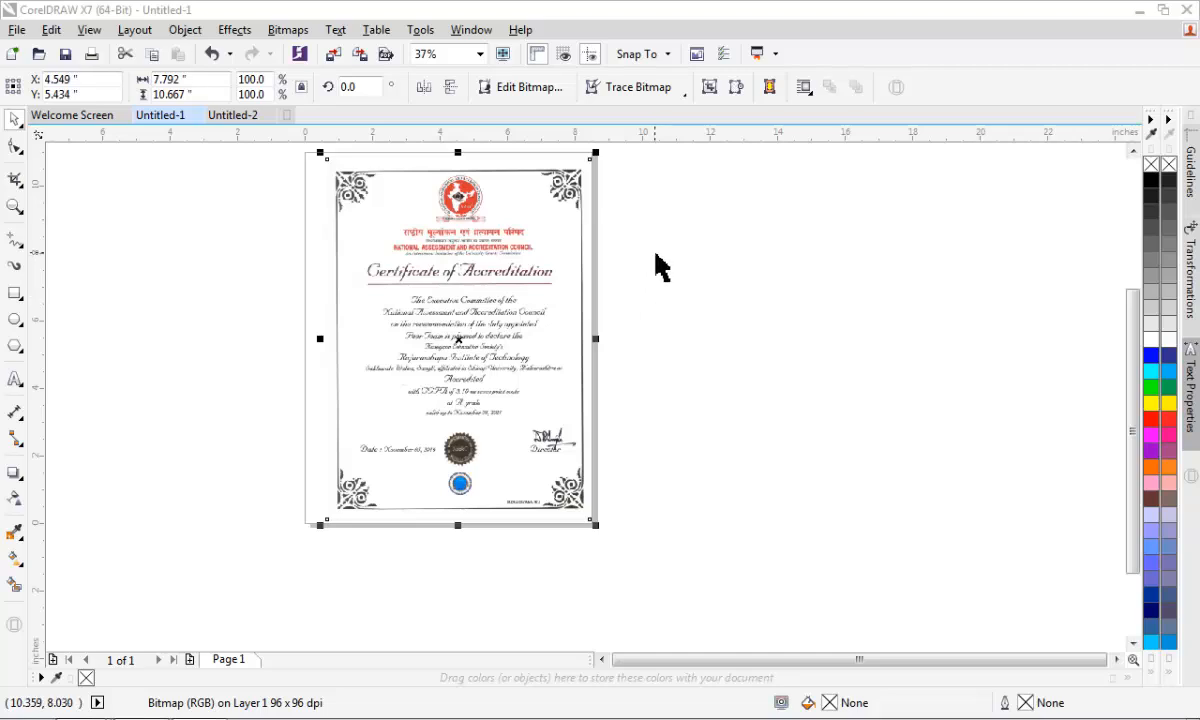
- Examine the scanned certificate up close, checking the corner ornament, the signature area and the emblem
scroll(421, 222, up, 2)
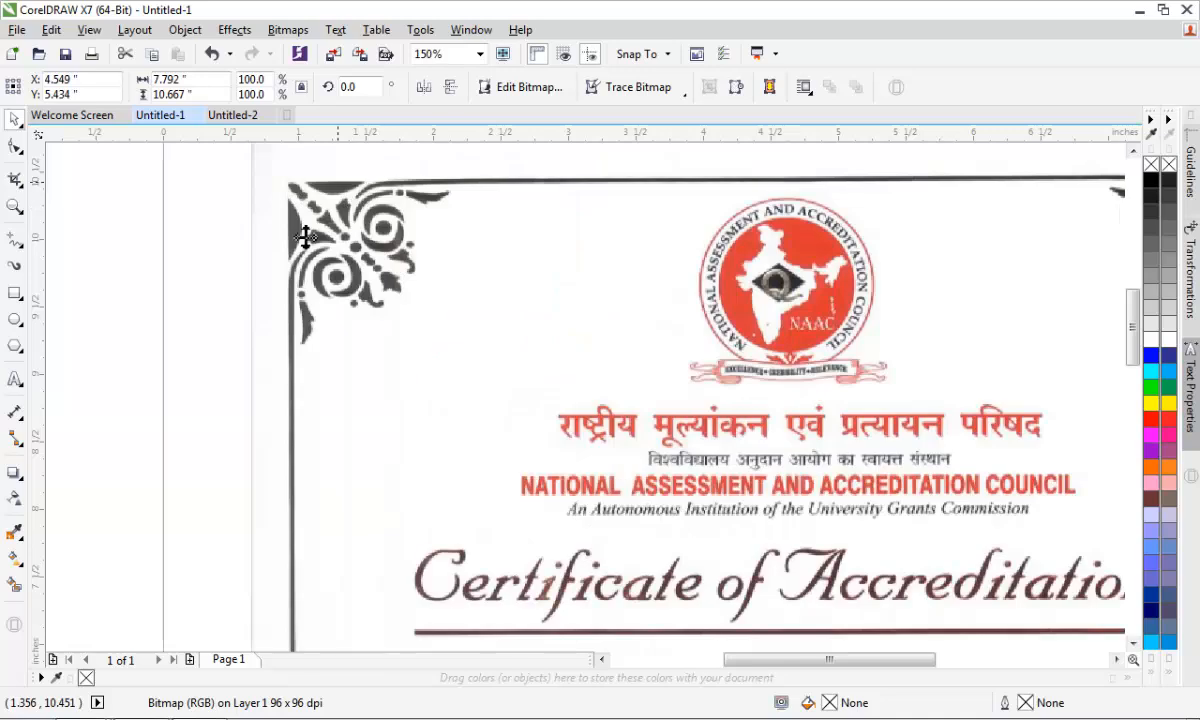
scroll(360, 198, up, 1)
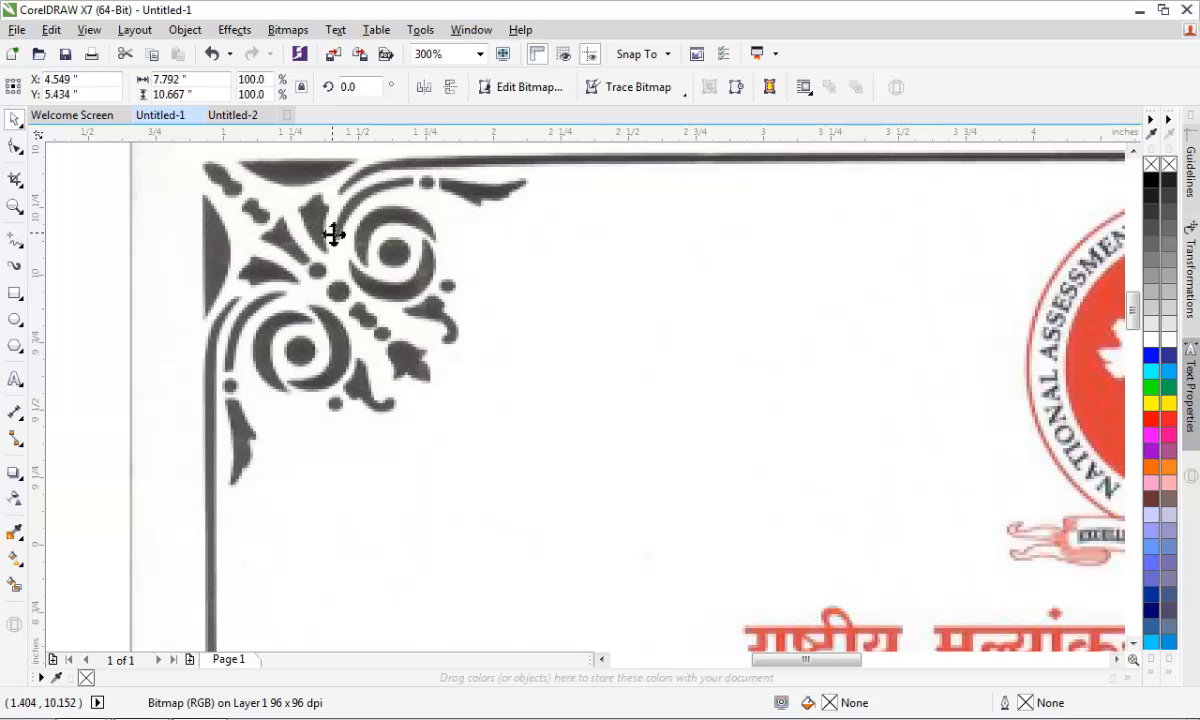
scroll(335, 236, down, 1)
scroll(310, 207, down, 2)
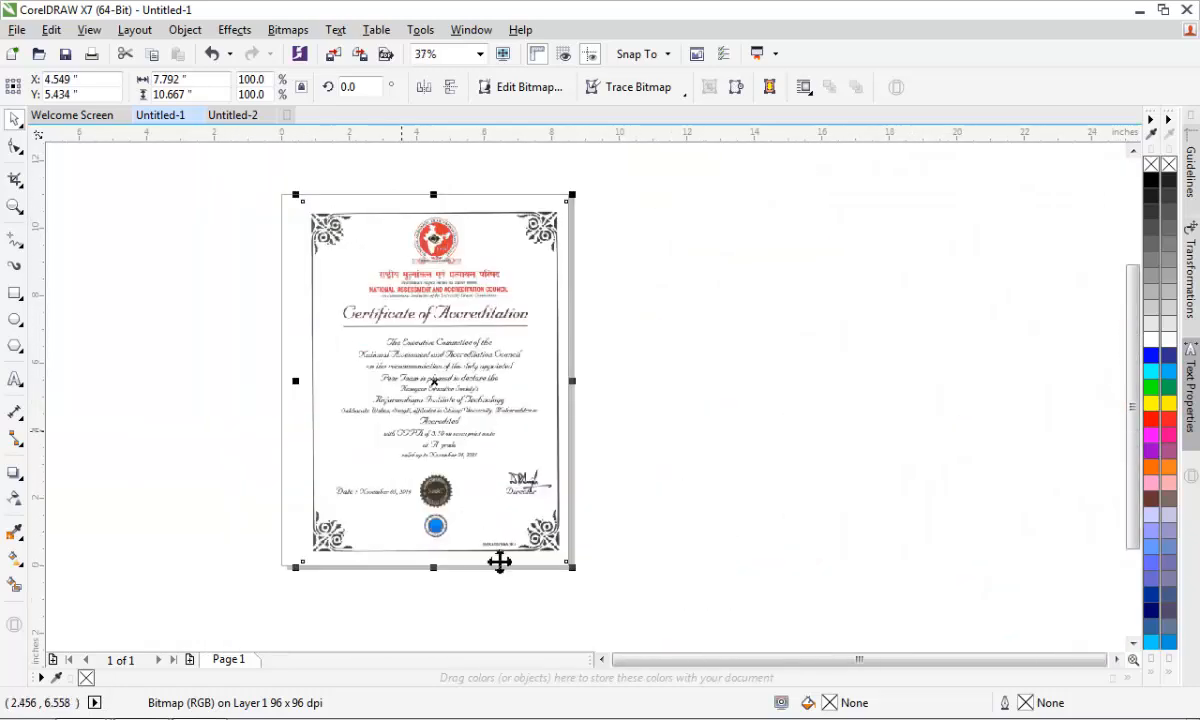
scroll(493, 496, up, 1)
scroll(516, 502, up, 3)
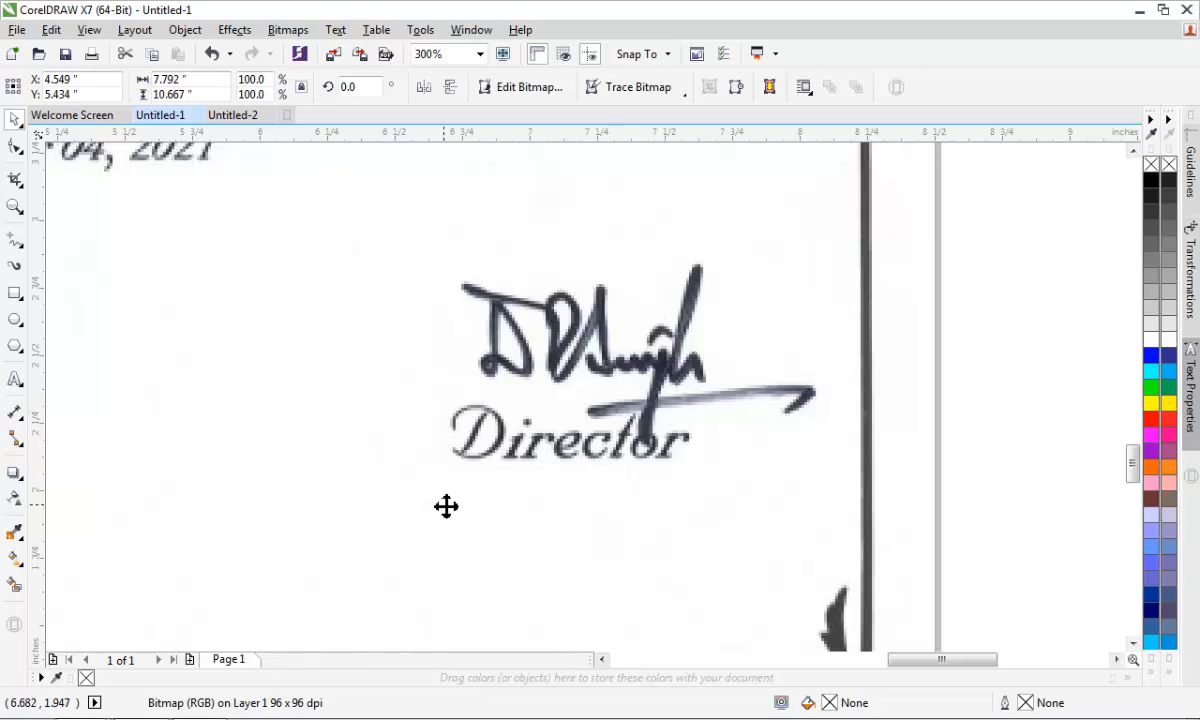
scroll(455, 501, down, 2)
scroll(554, 444, down, 1)
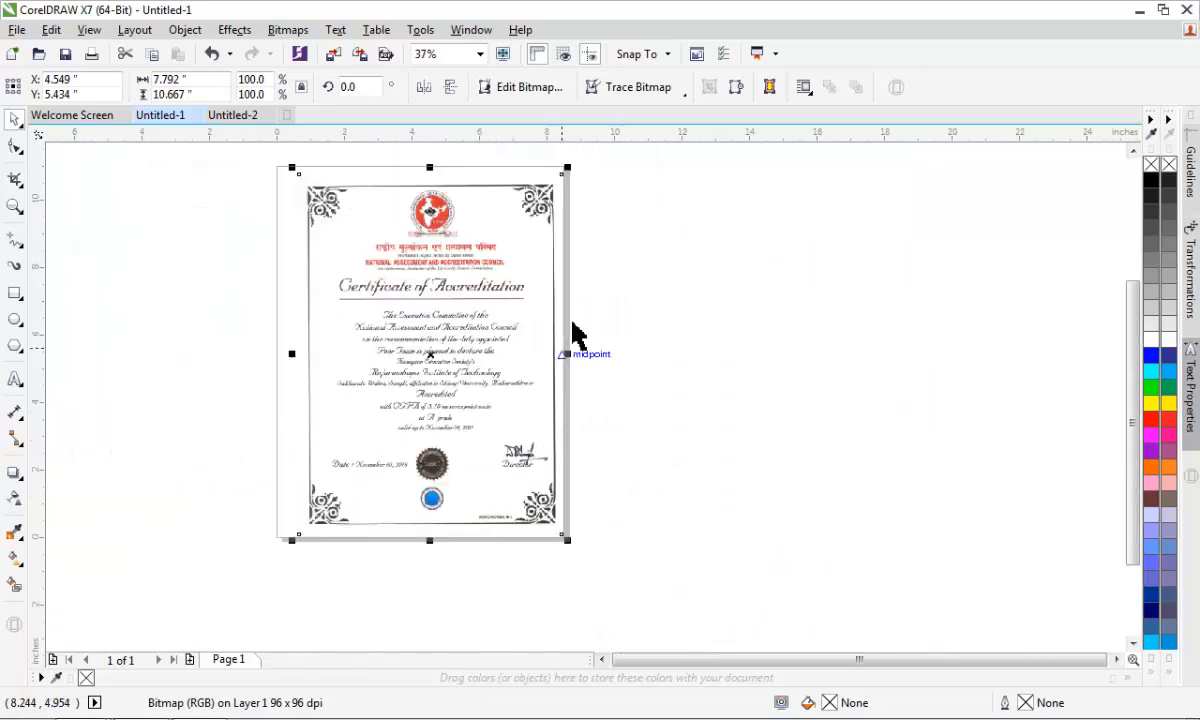
scroll(378, 175, up, 1)
scroll(378, 175, up, 1)
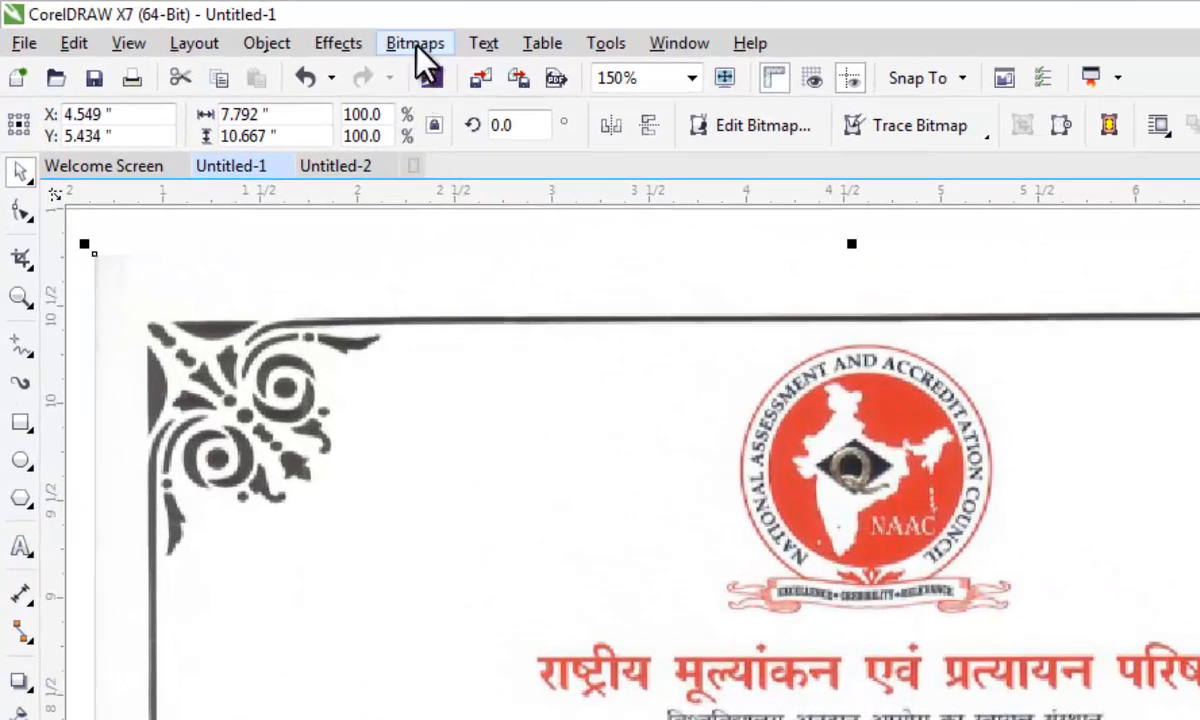
click(415, 45)
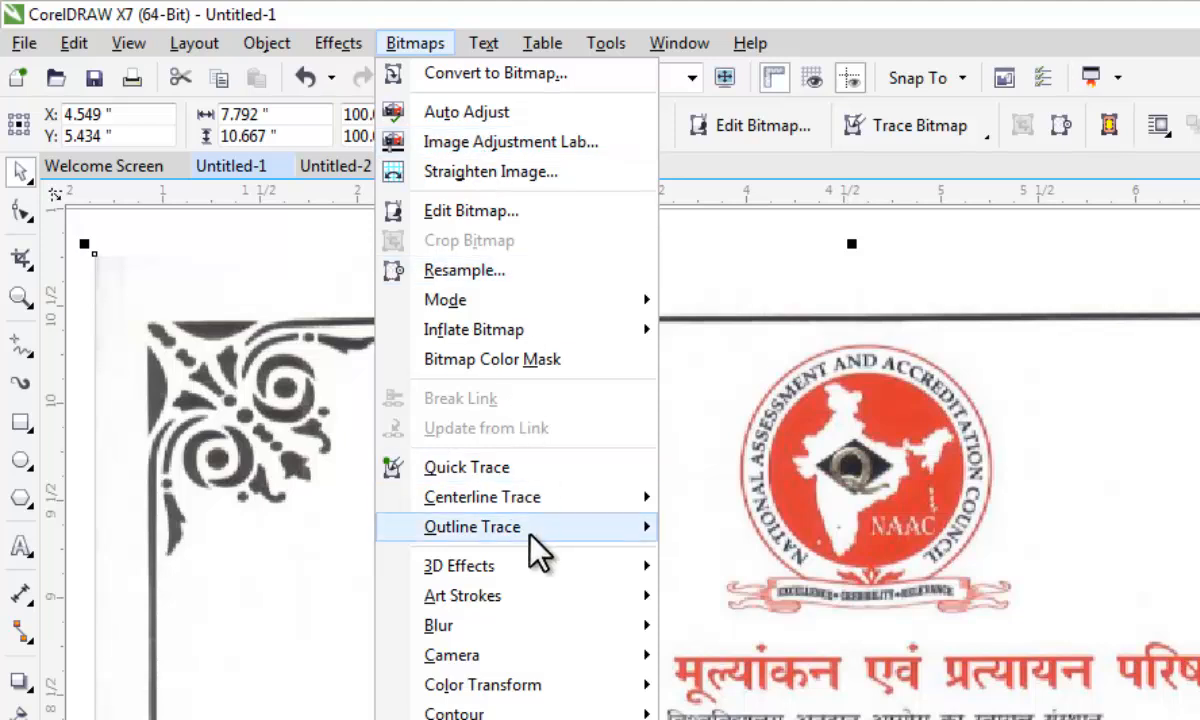
mouse_move(537, 553)
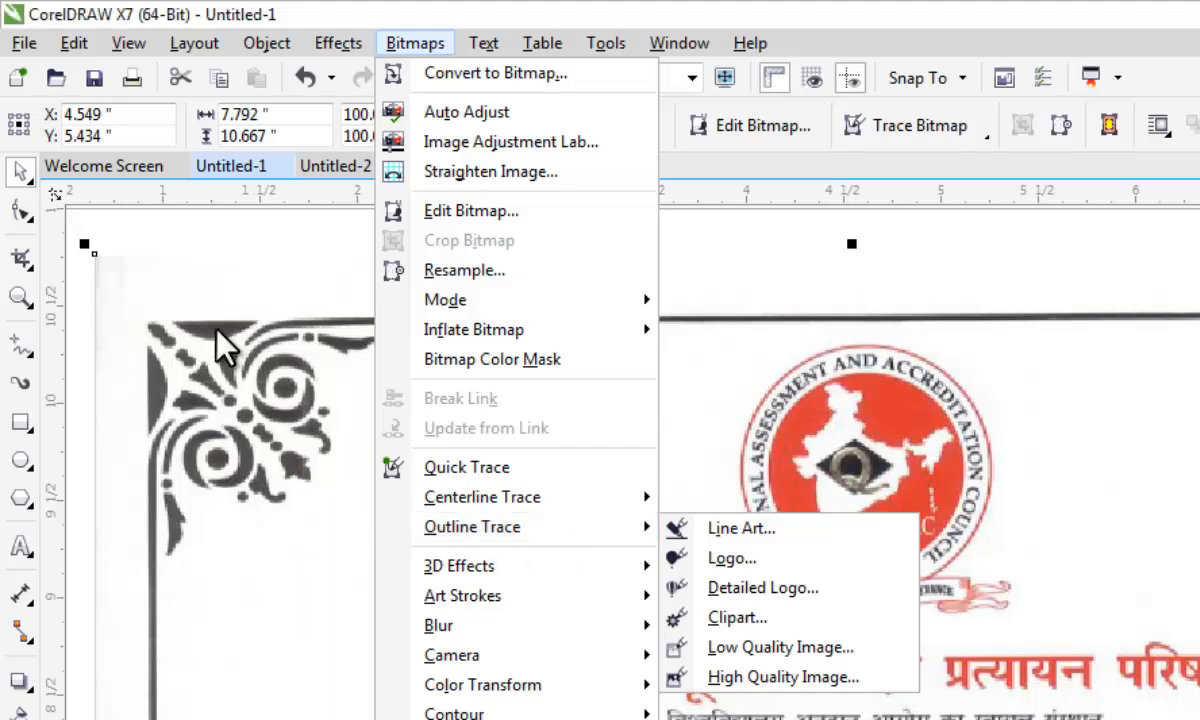
click(75, 317)
scroll(407, 391, down, 4)
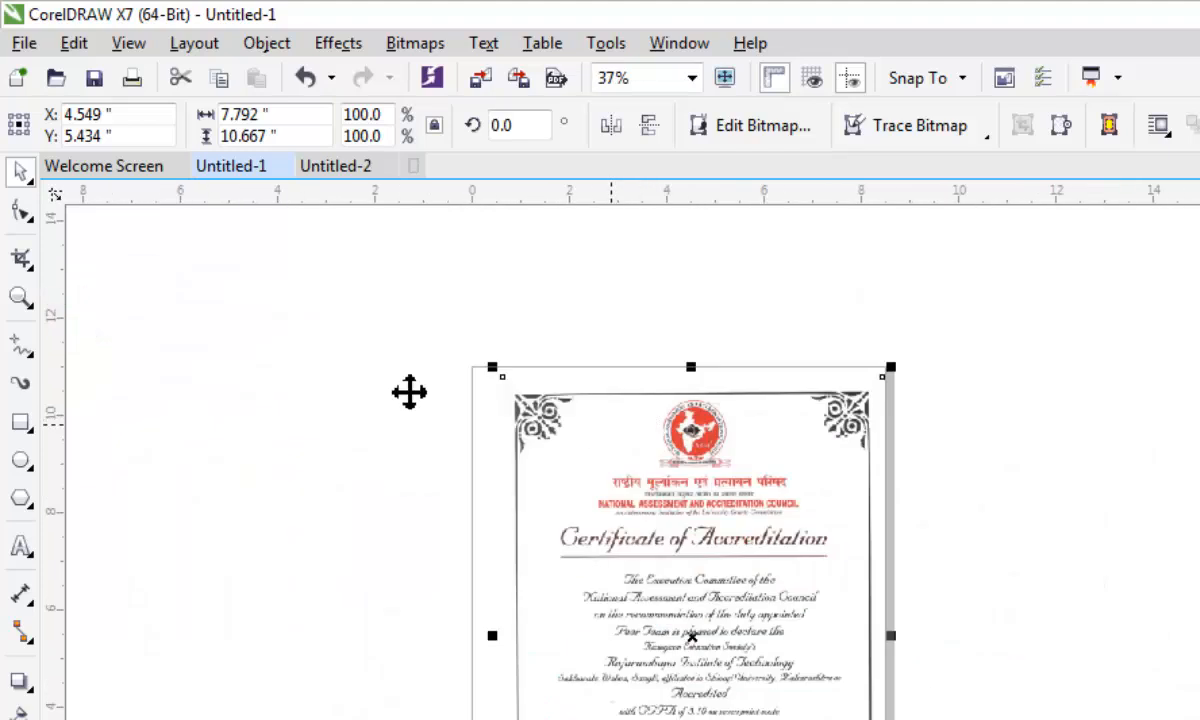
click(343, 372)
scroll(840, 497, up, 2)
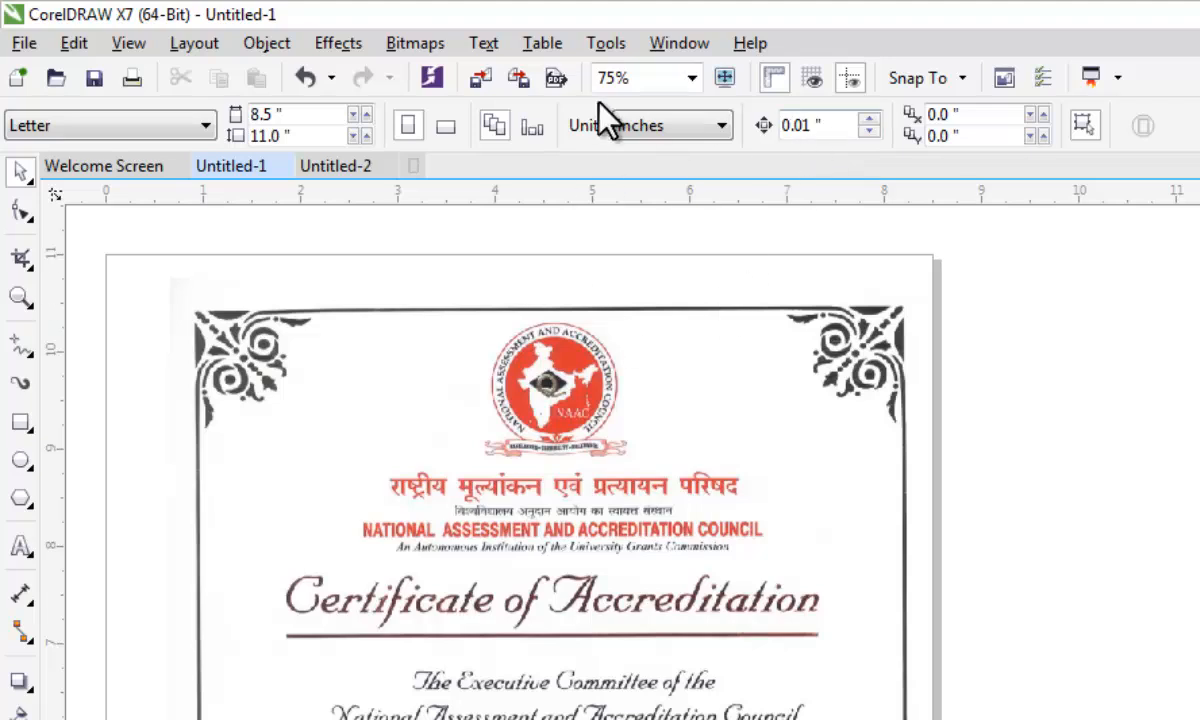
- Trace the scanned certificate bitmap with a Clipart outline trace, keeping the original image
click(558, 383)
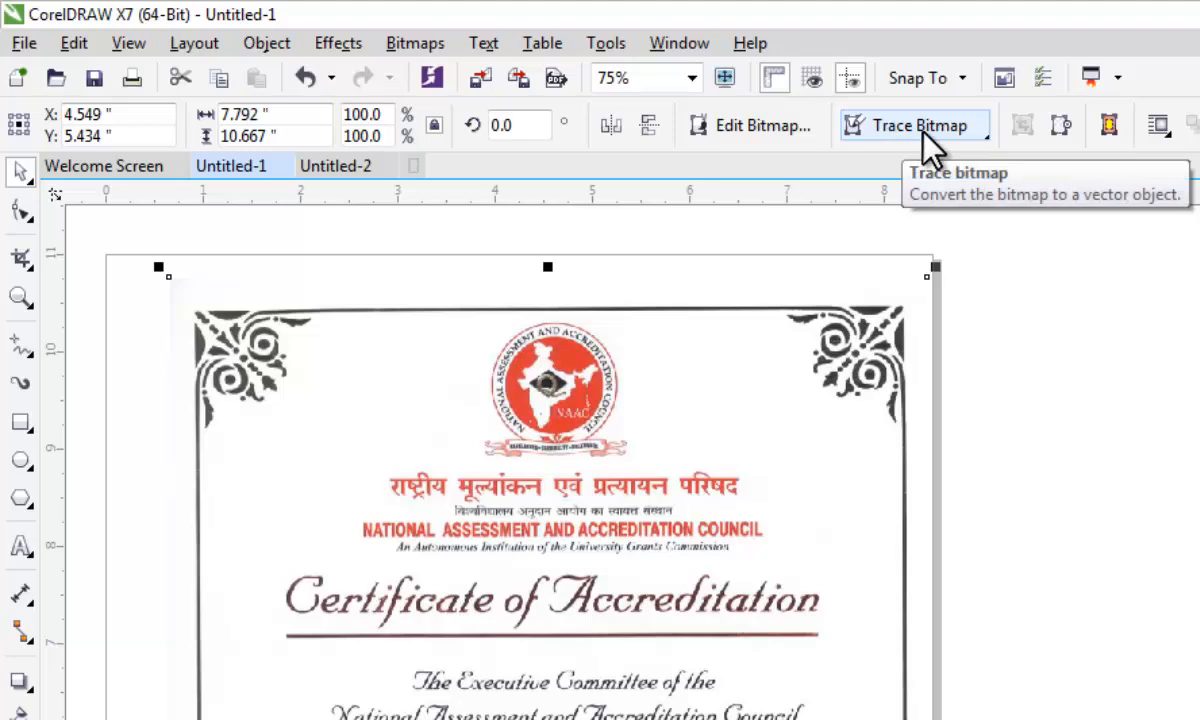
click(437, 47)
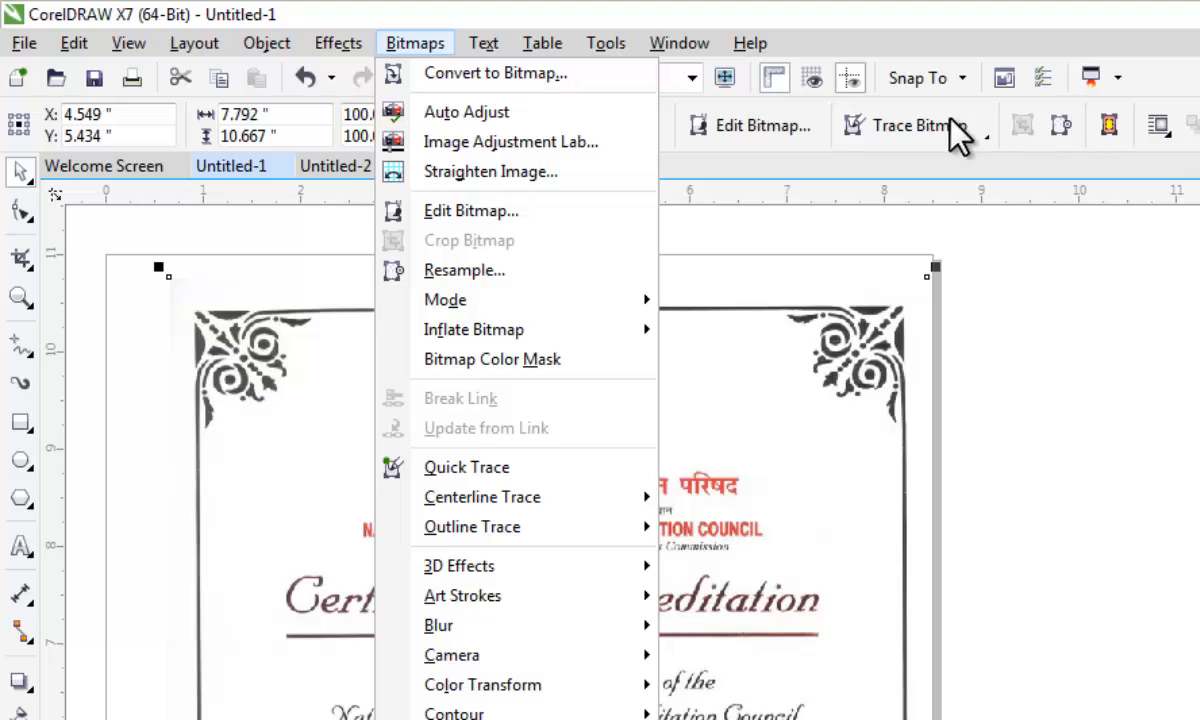
click(900, 128)
mouse_move(938, 220)
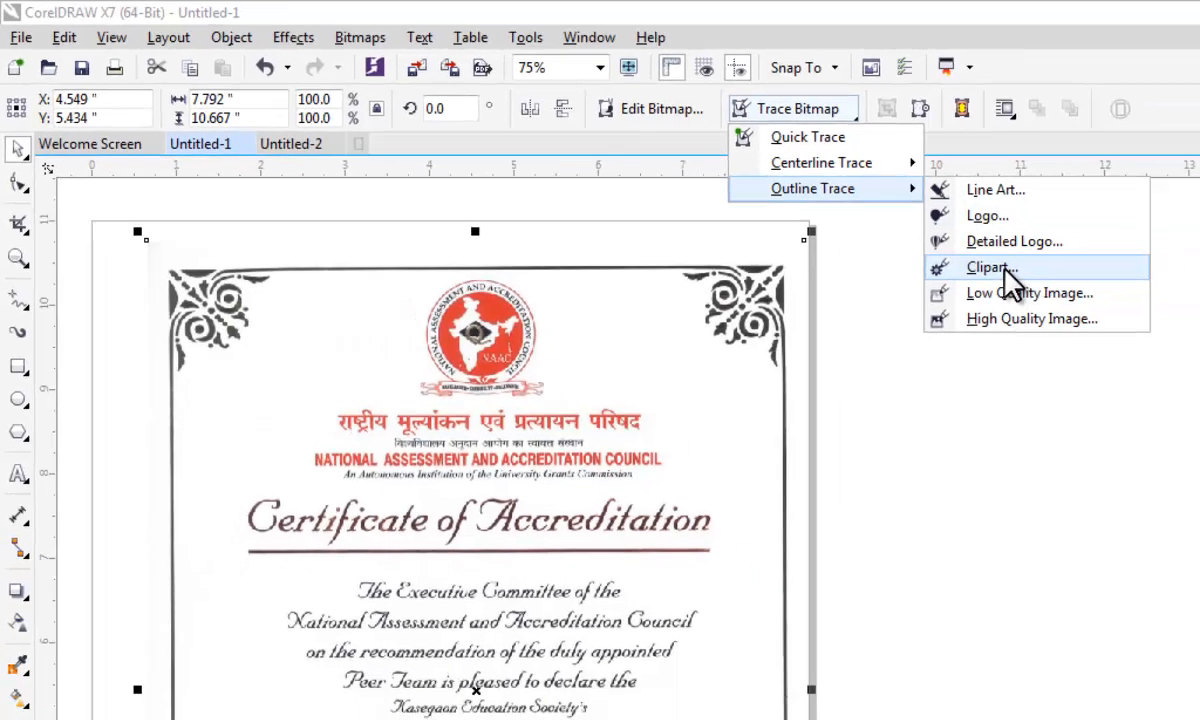
click(1158, 316)
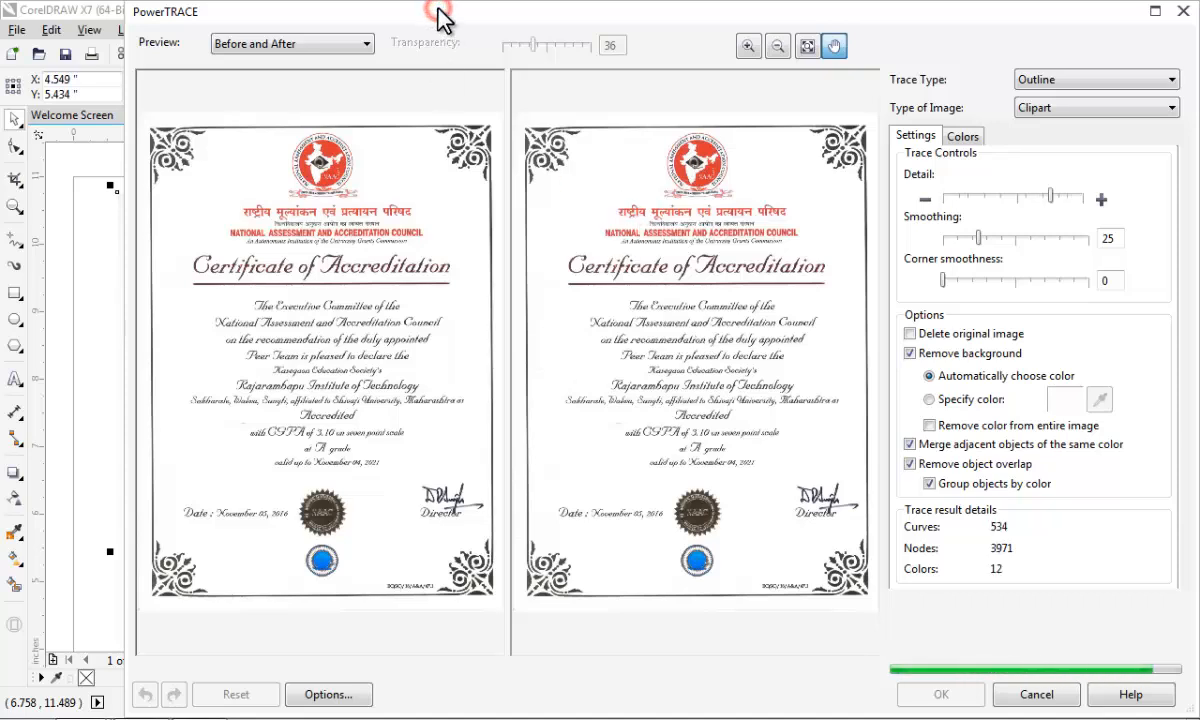
drag(632, 16, 533, 43)
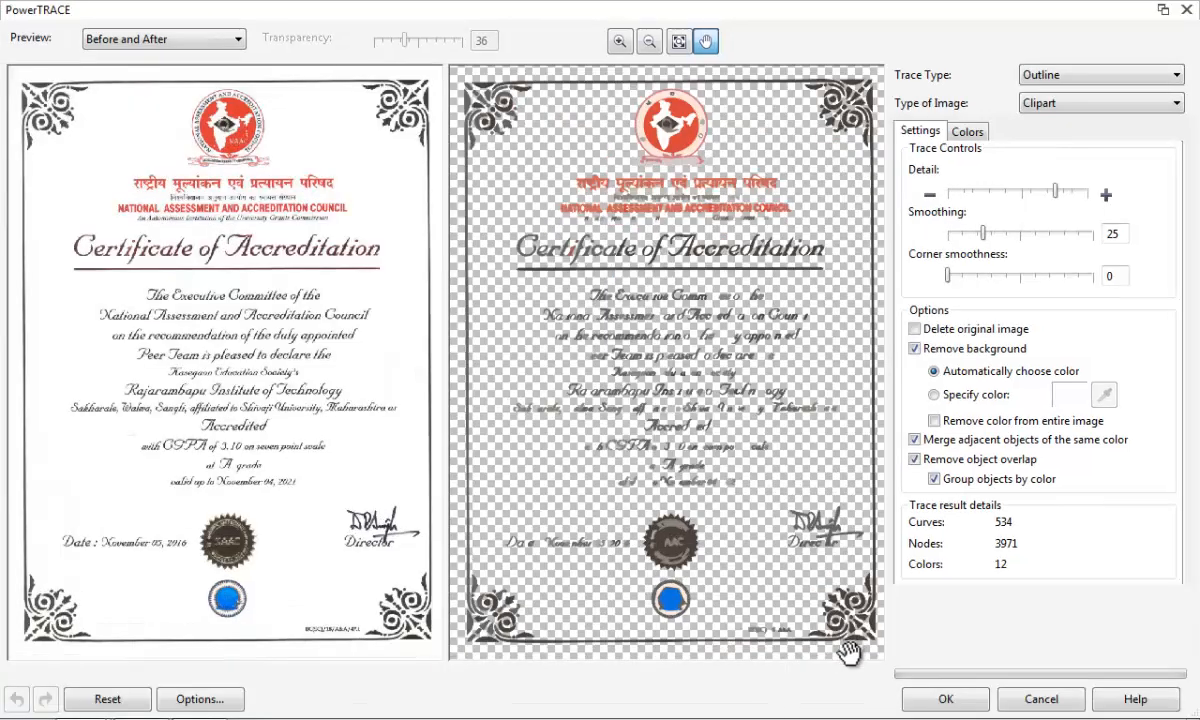
click(946, 701)
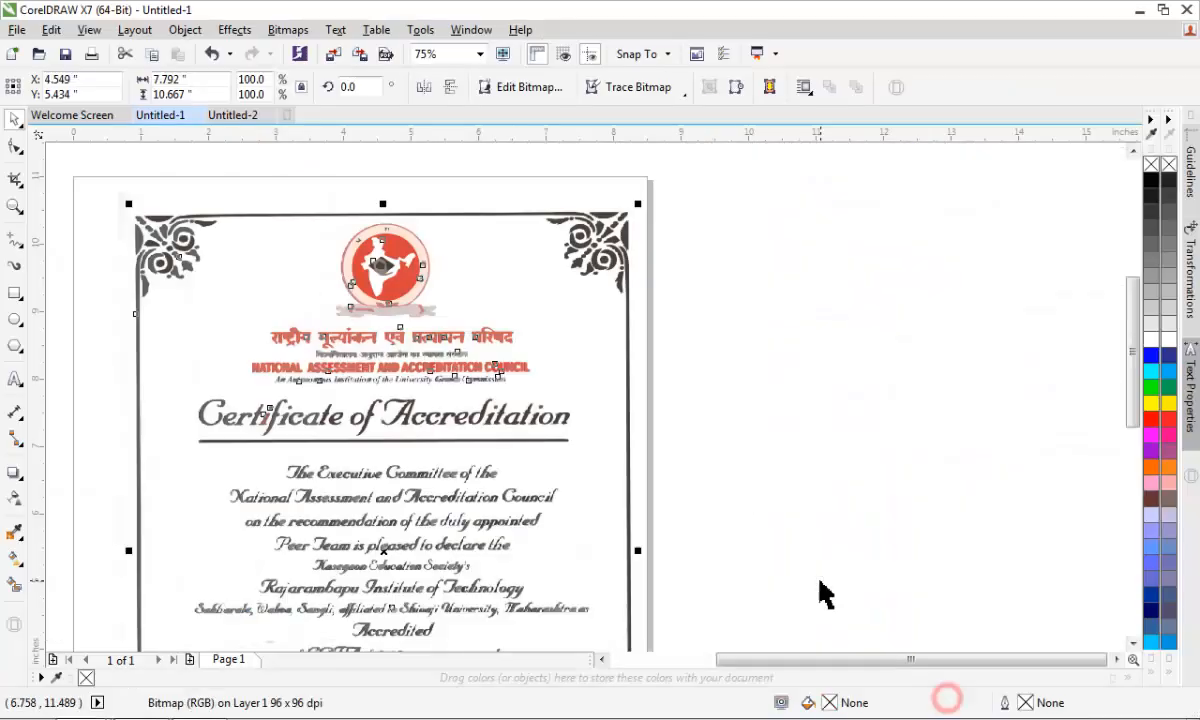
- Move the traced group off the original scan into the empty area to the right of the page
scroll(652, 275, down, 2)
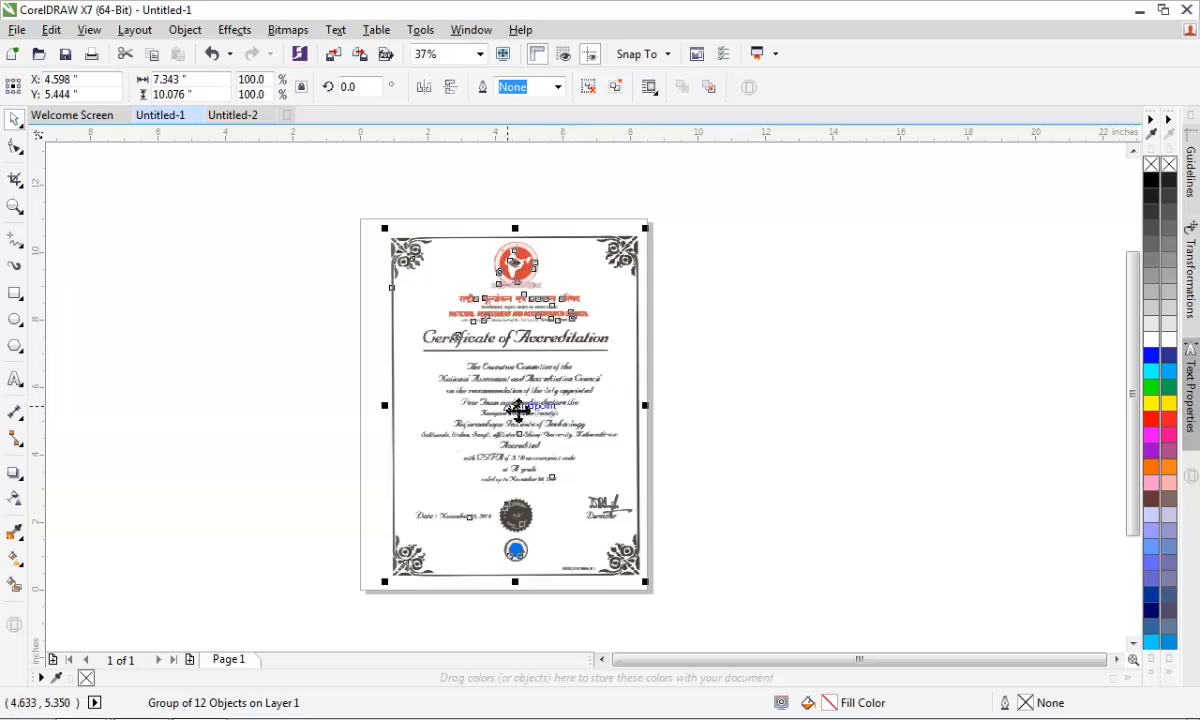
drag(517, 410, 828, 416)
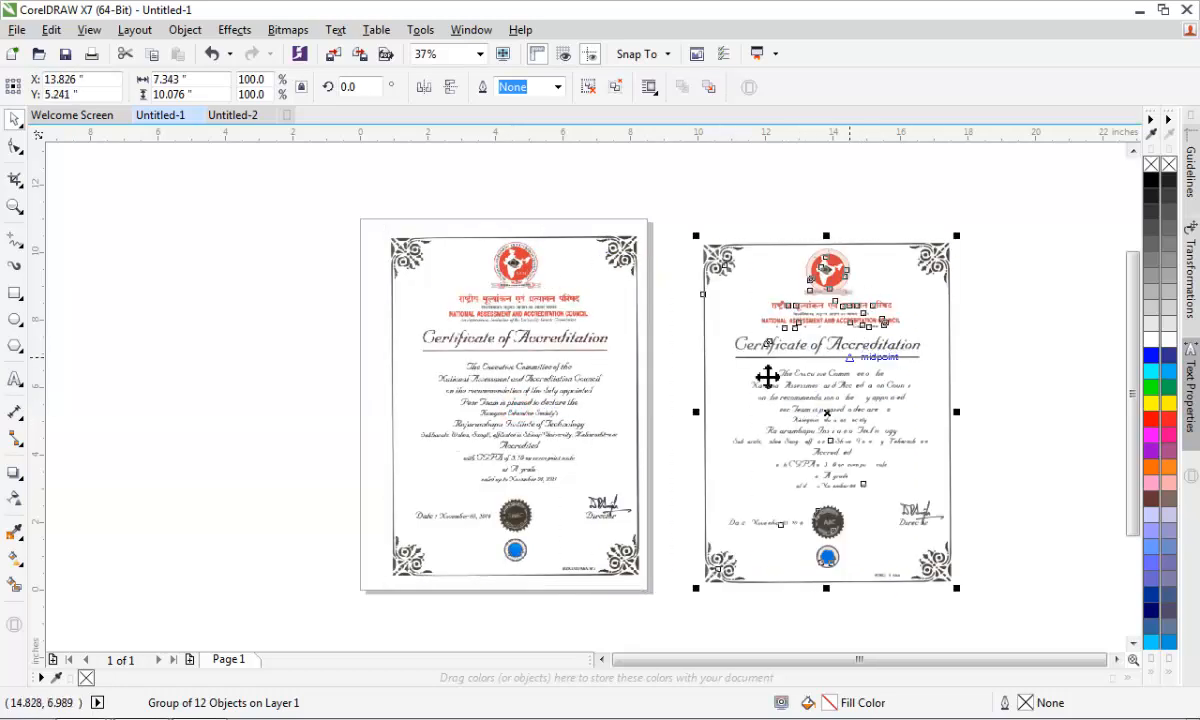
- Compare the original certificate scan with its traced copy for differences in lettering and ornaments
click(525, 336)
scroll(525, 336, up, 2)
scroll(852, 442, down, 2)
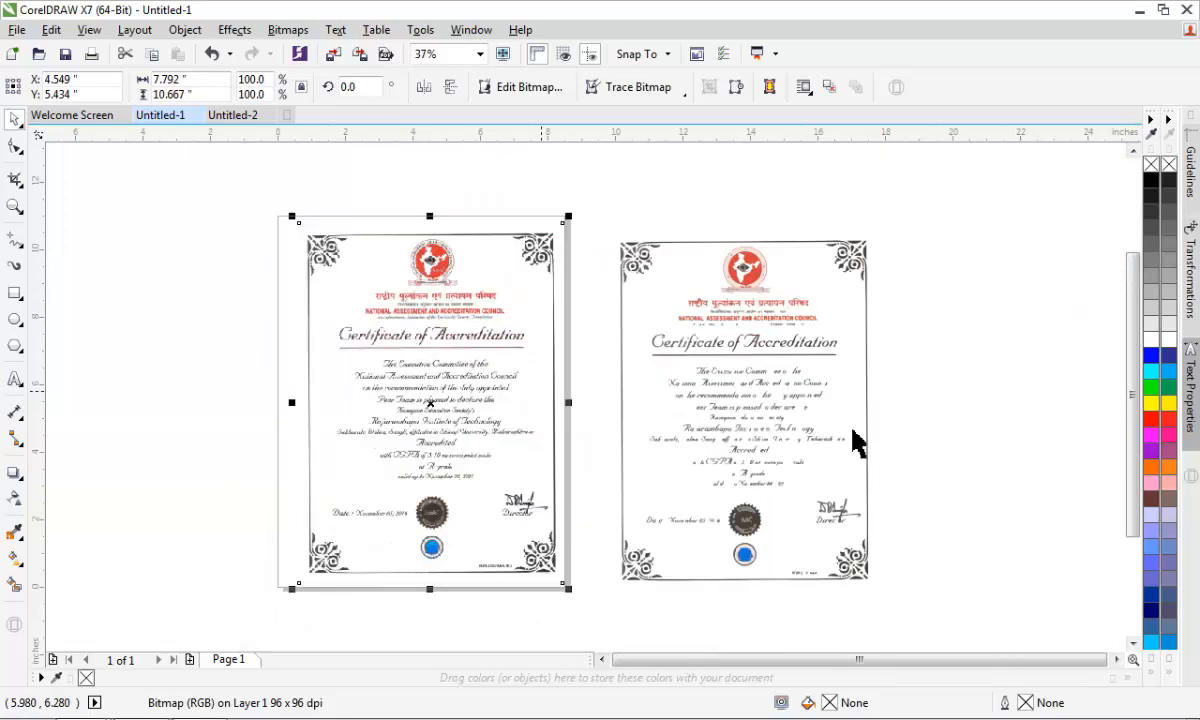
scroll(913, 420, up, 2)
scroll(748, 368, down, 2)
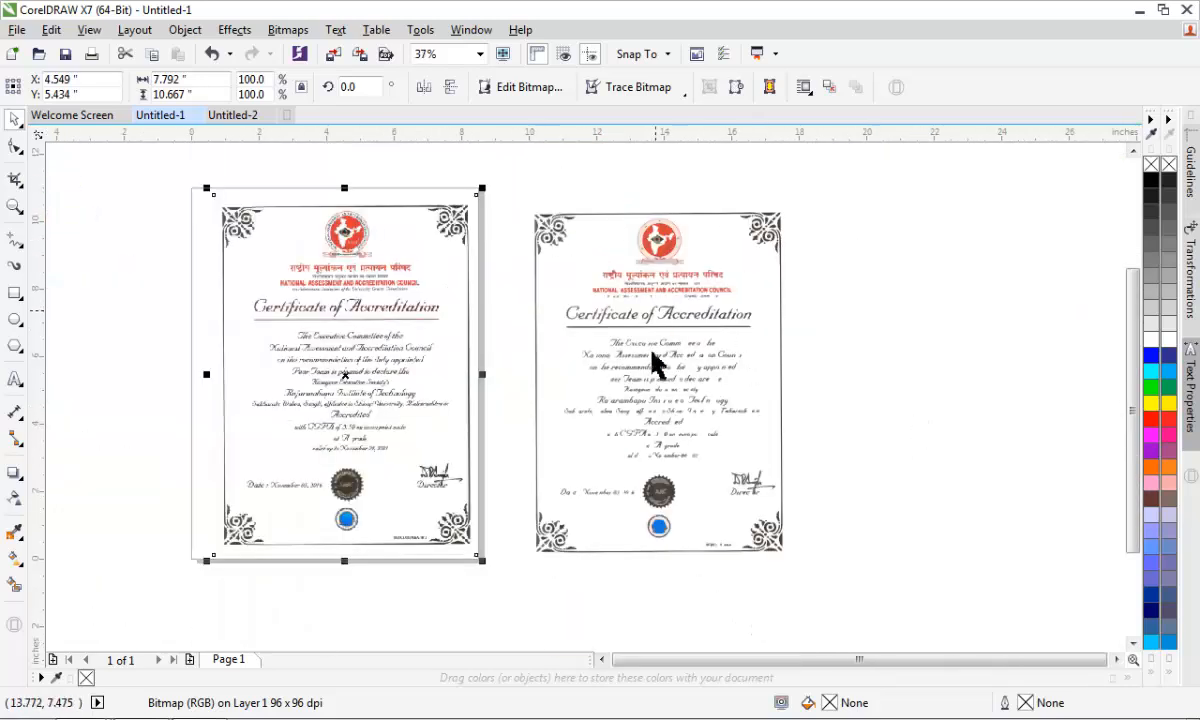
scroll(653, 361, up, 2)
scroll(638, 415, down, 2)
scroll(646, 394, up, 2)
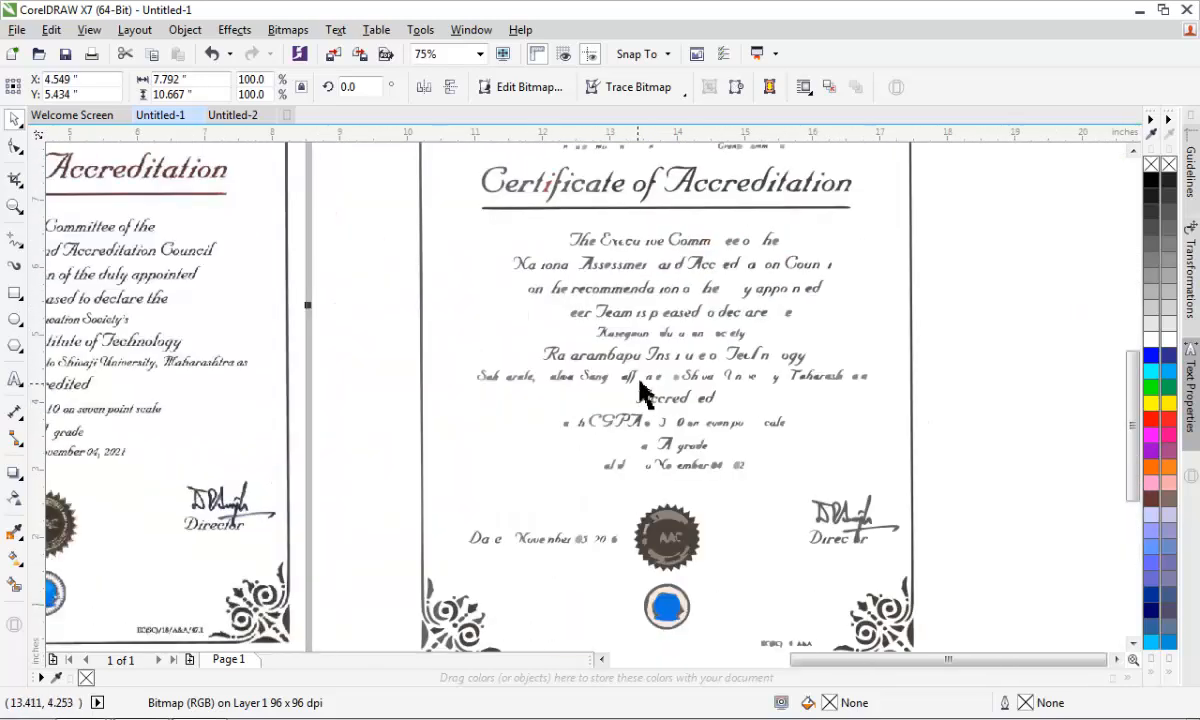
- Ungroup all objects of the traced certificate and clear the selection
click(655, 358)
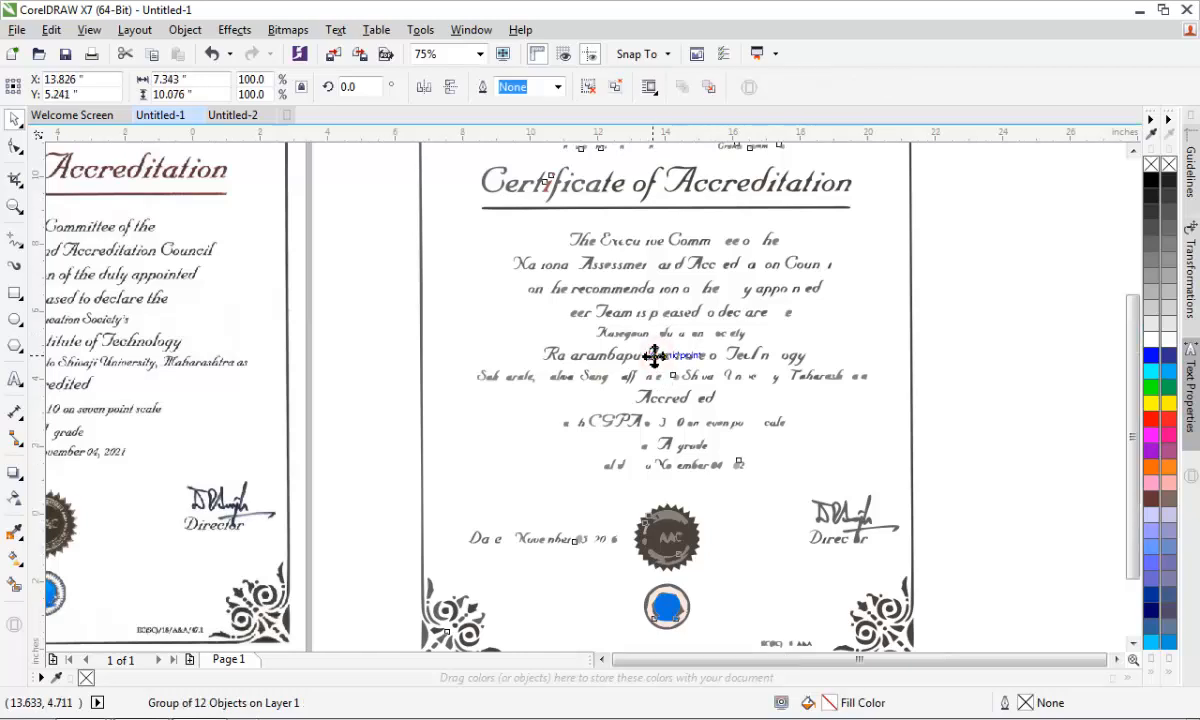
scroll(654, 356, down, 2)
scroll(668, 182, up, 2)
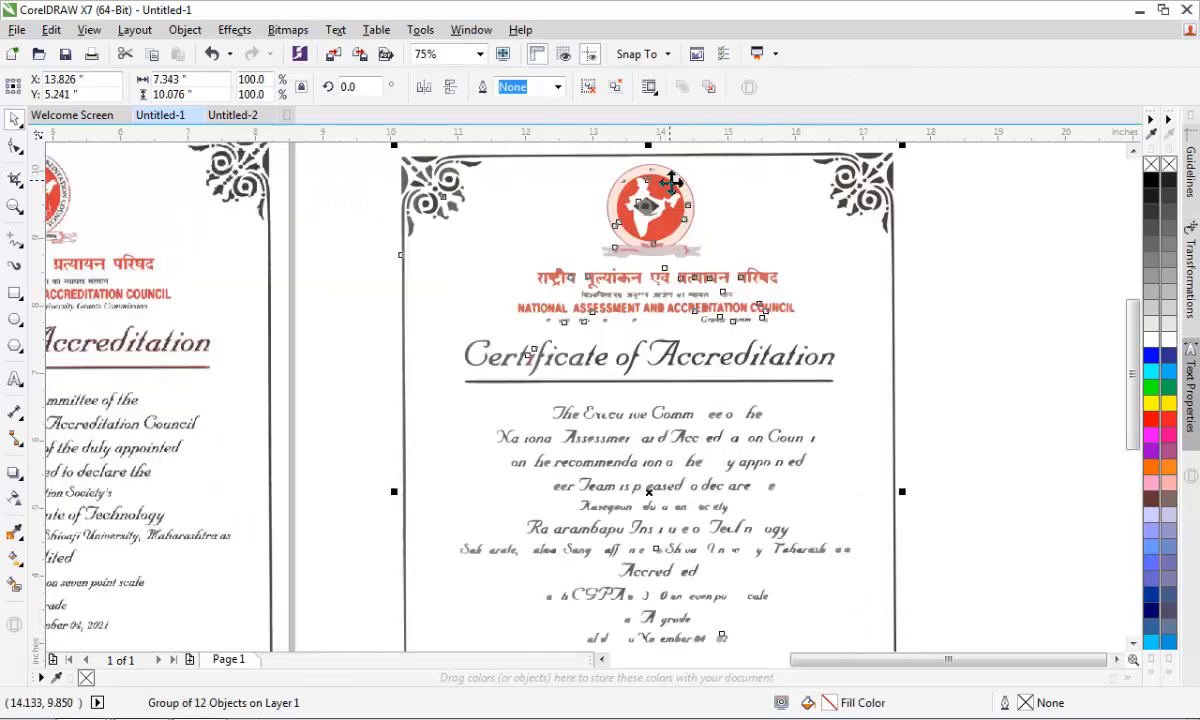
scroll(585, 255, down, 2)
scroll(675, 246, up, 2)
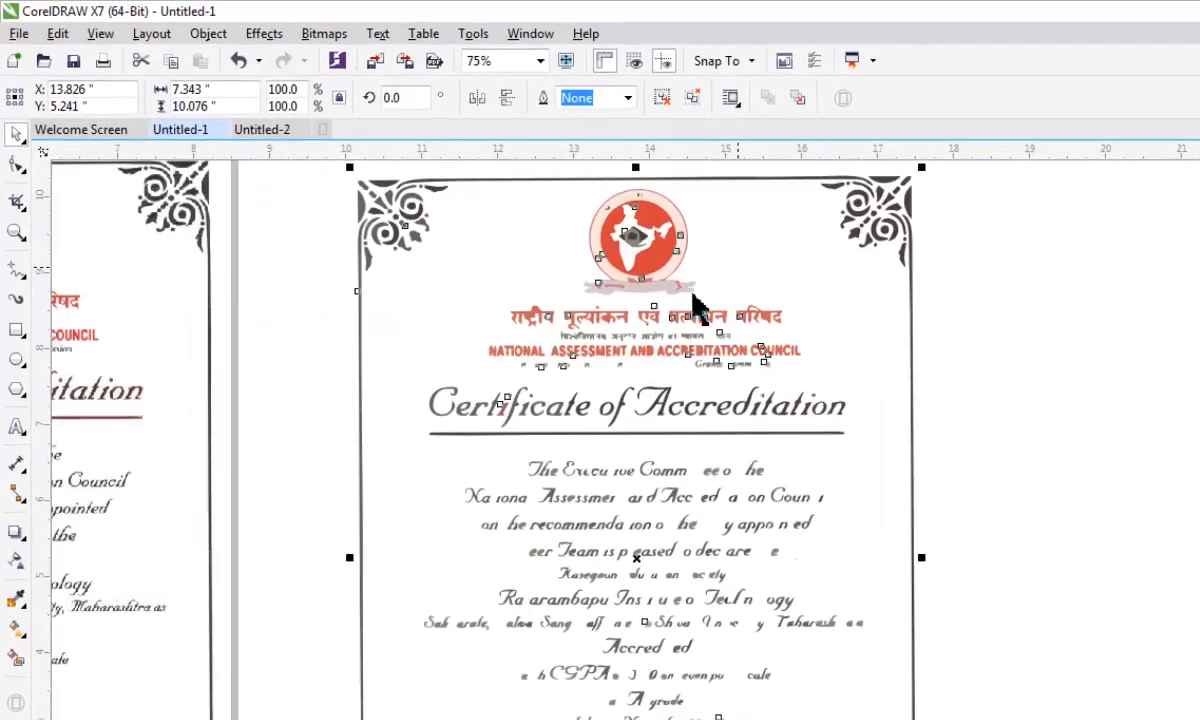
right_click(694, 286)
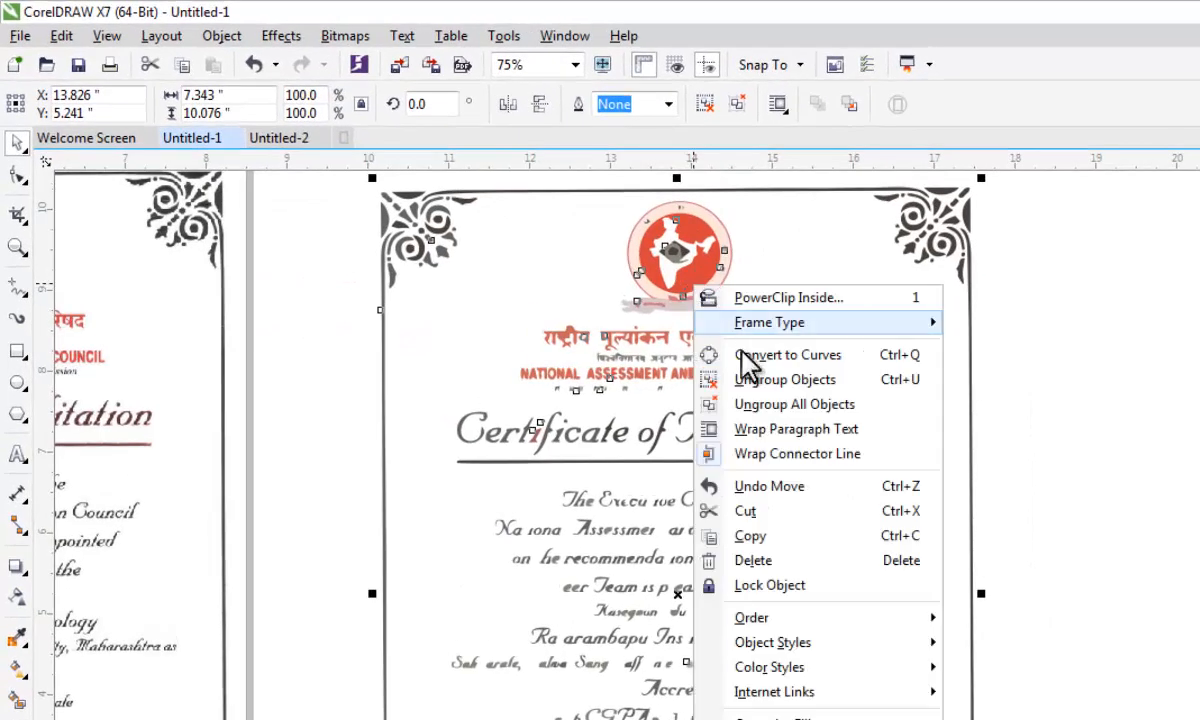
click(810, 404)
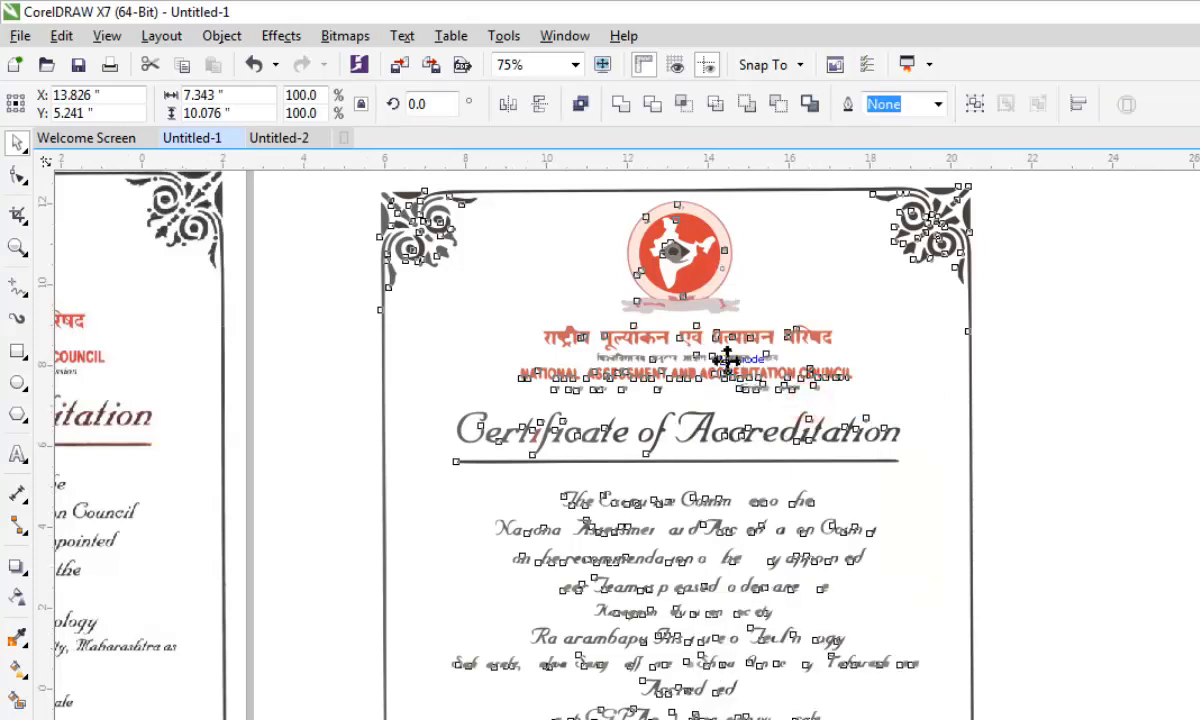
scroll(800, 380, down, 4)
click(895, 390)
- Delete the traced text from the English council name and certificate title down to the validity line
scroll(740, 440, up, 4)
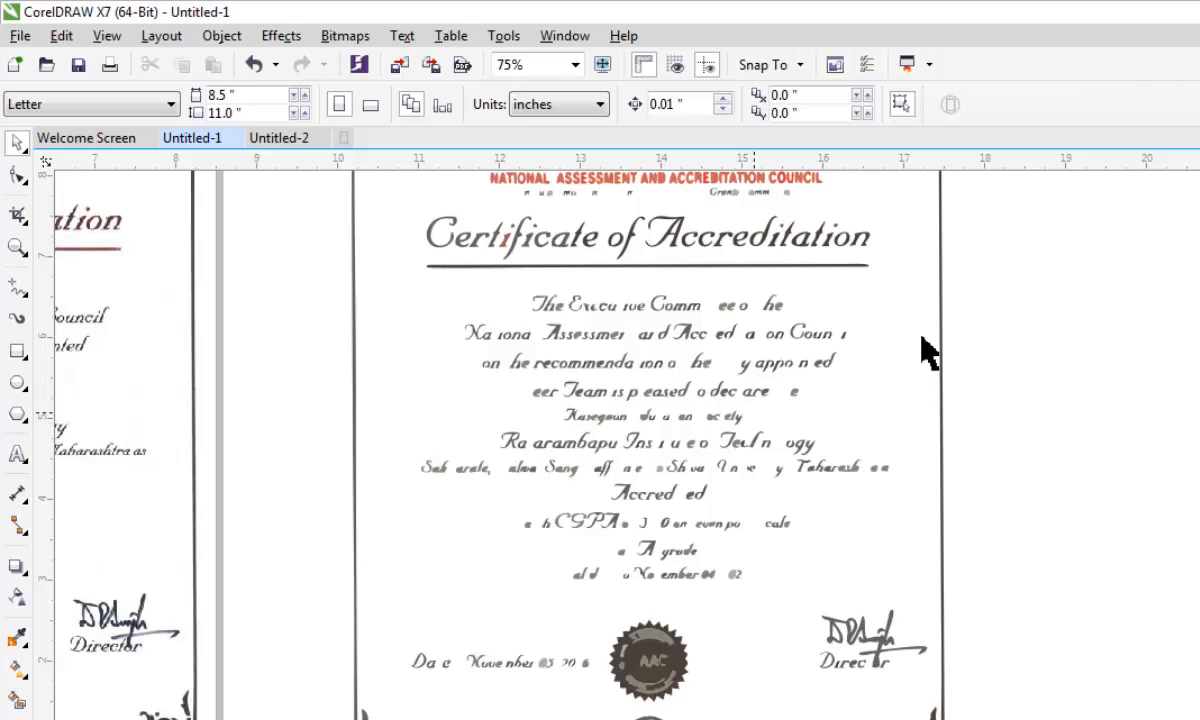
scroll(1050, 278, down, 2)
drag(1072, 220, 659, 447)
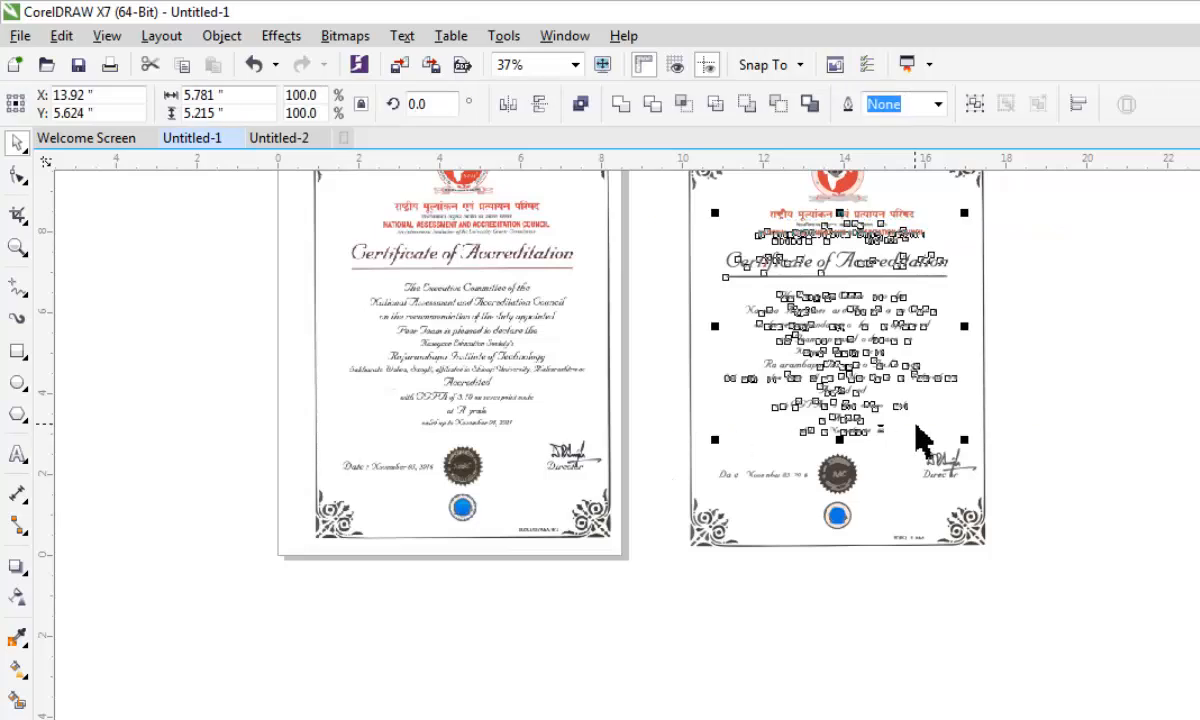
key(Delete)
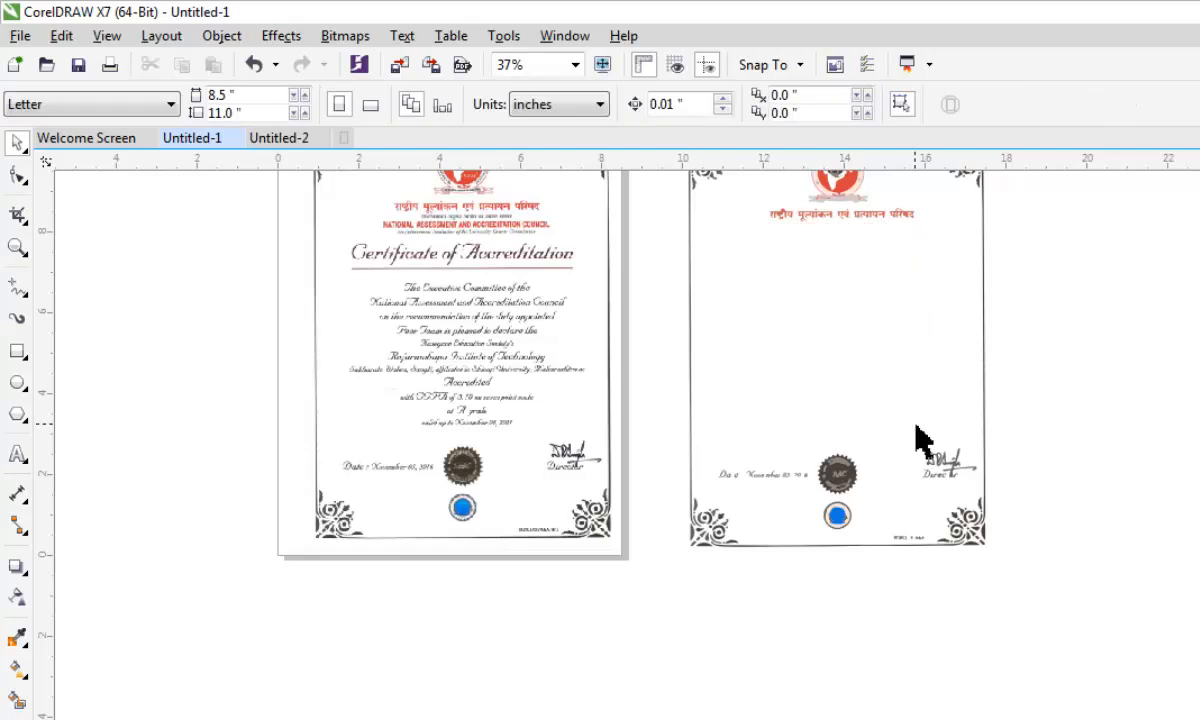
- Delete the date line and the dark serrated seal from the traced certificate
scroll(780, 515, up, 3)
drag(498, 279, 977, 527)
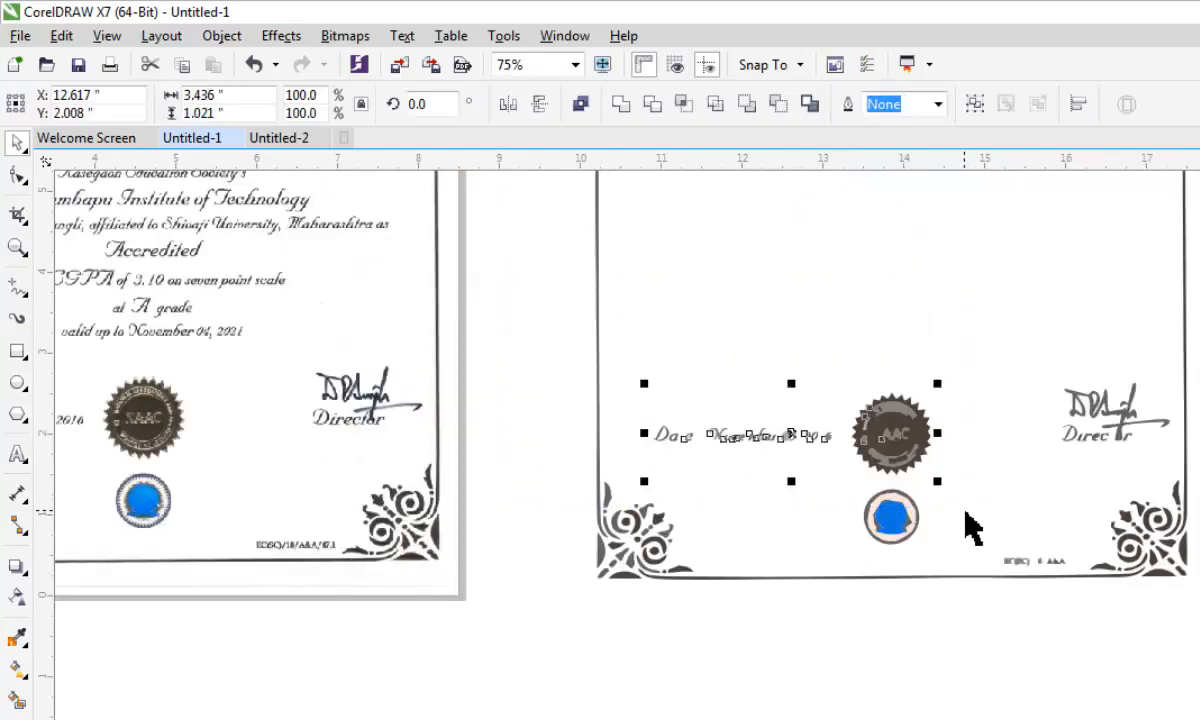
key(Delete)
scroll(970, 530, down, 2)
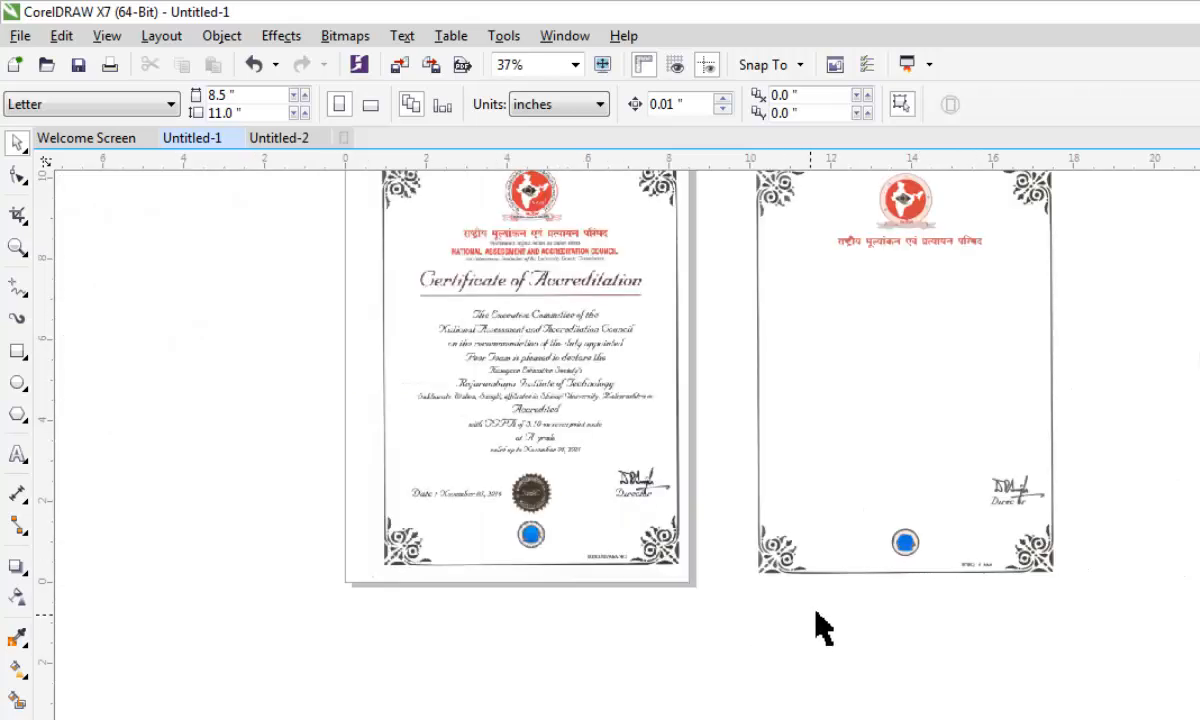
- Delete the blue round seal and the small reference code near the lower border of the traced certificate
scroll(910, 567, up, 2)
click(763, 640)
click(790, 616)
mouse_move(870, 568)
mouse_down()
mouse_move(945, 528)
mouse_move(1042, 507)
mouse_up()
drag(734, 670, 1012, 490)
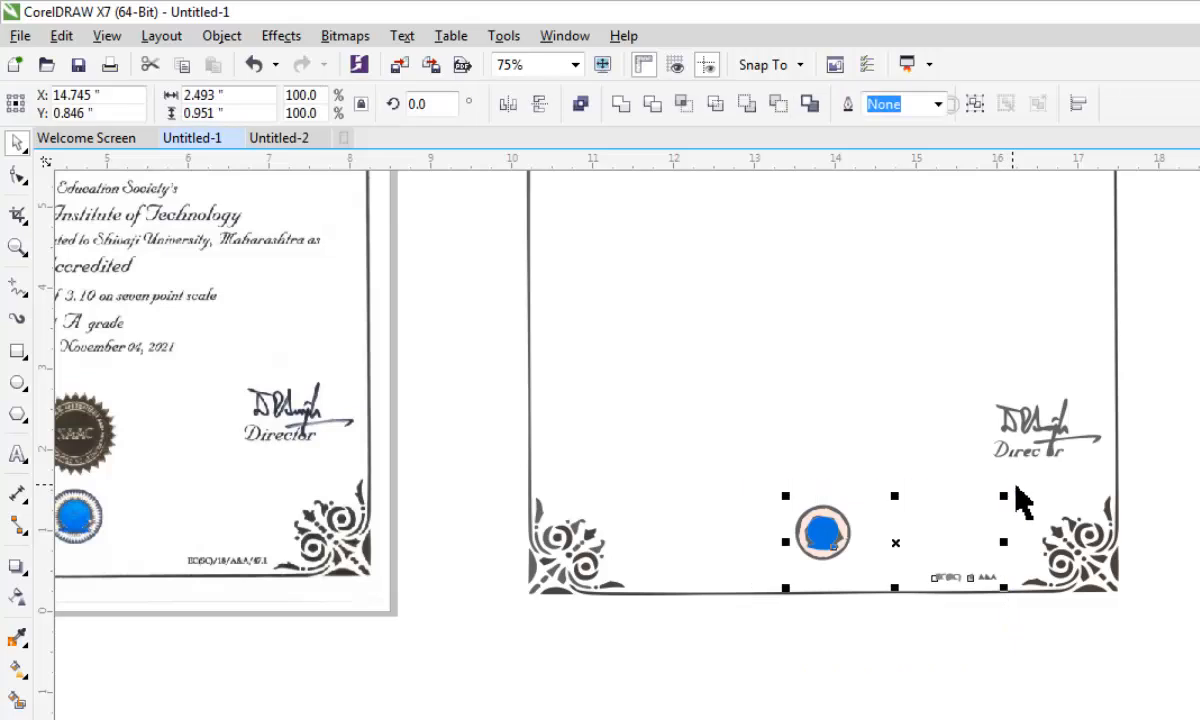
key(Delete)
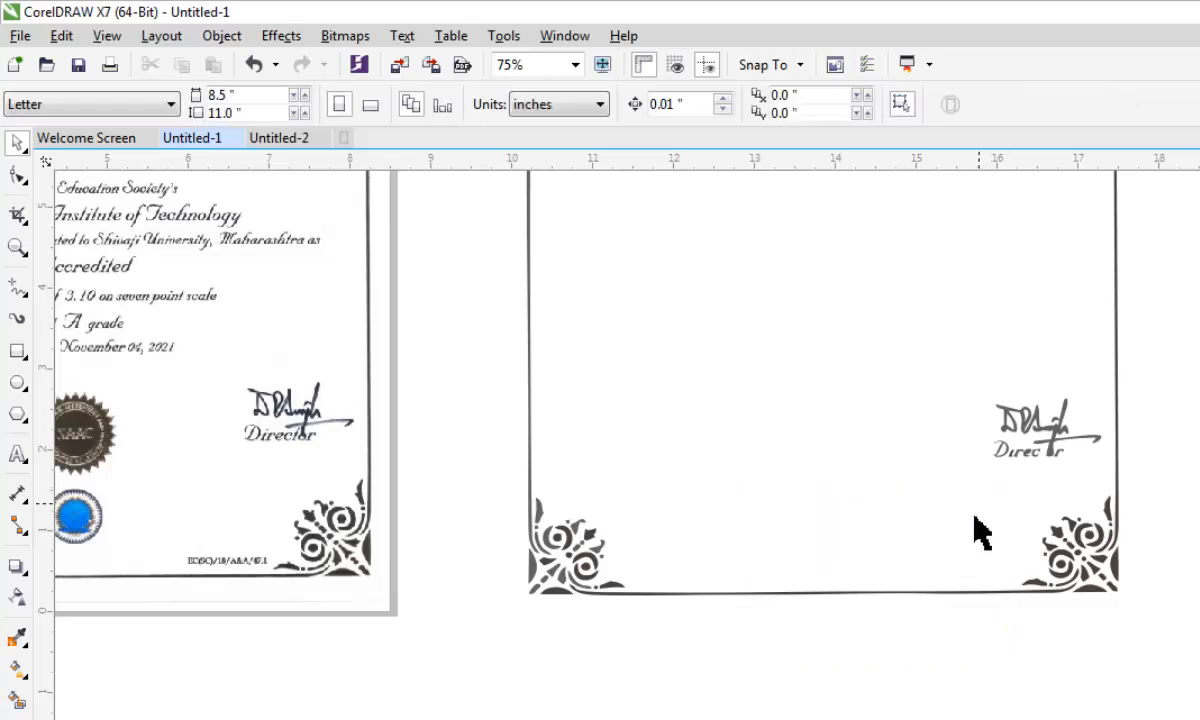
- Delete the red emblem and the Hindi heading from the upper part of the traced certificate
scroll(975, 525, down, 3)
scroll(955, 440, up, 3)
drag(762, 256, 1143, 572)
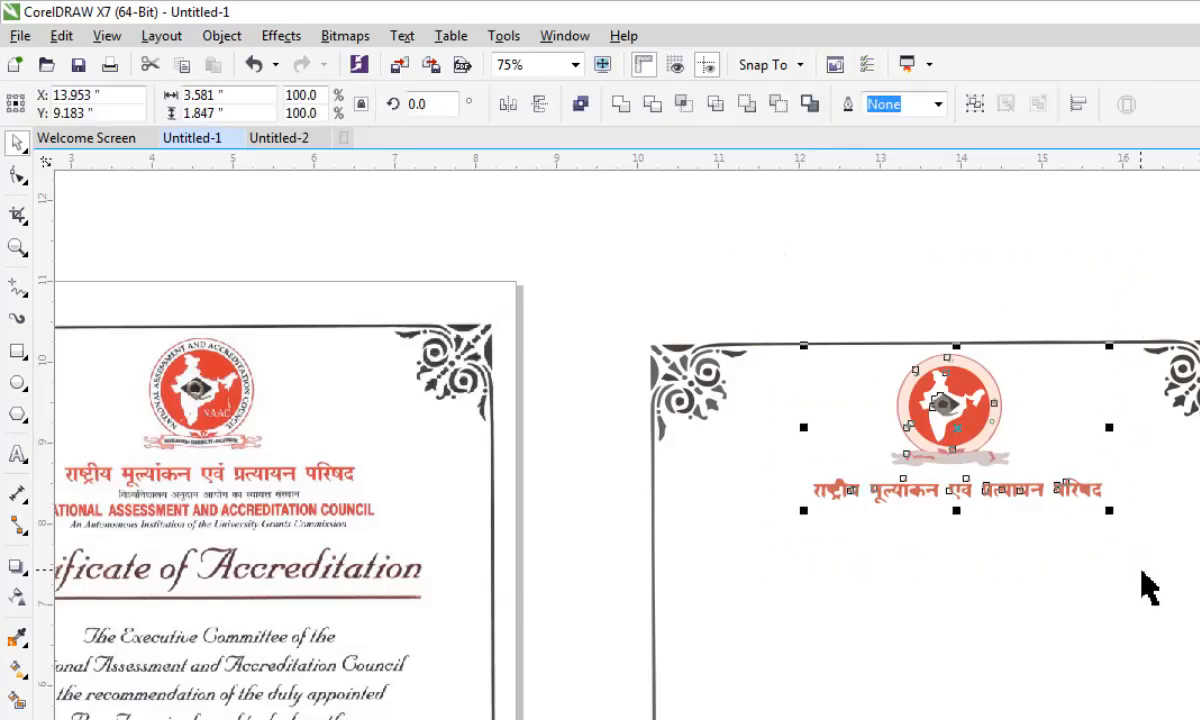
key(Delete)
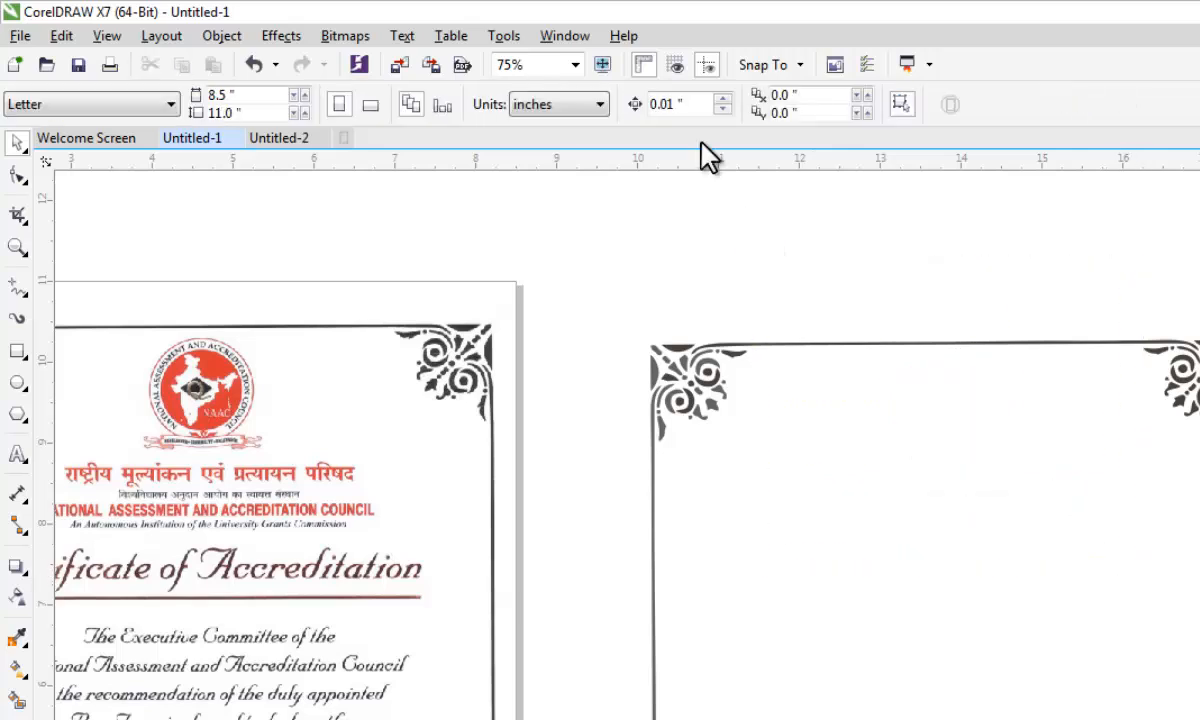
- Move the traced signature and its Director caption out of the certificate border onto the empty area beside it
scroll(699, 345, down, 3)
scroll(705, 620, up, 2)
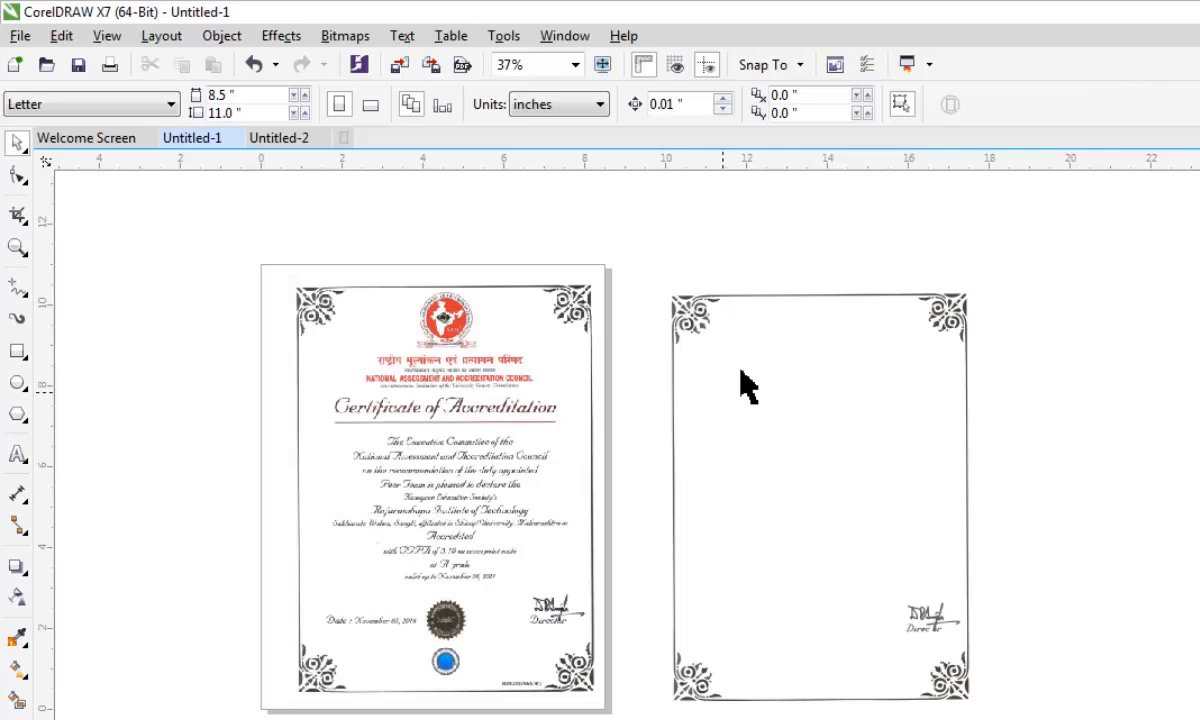
scroll(752, 360, up, 4)
scroll(782, 683, down, 2)
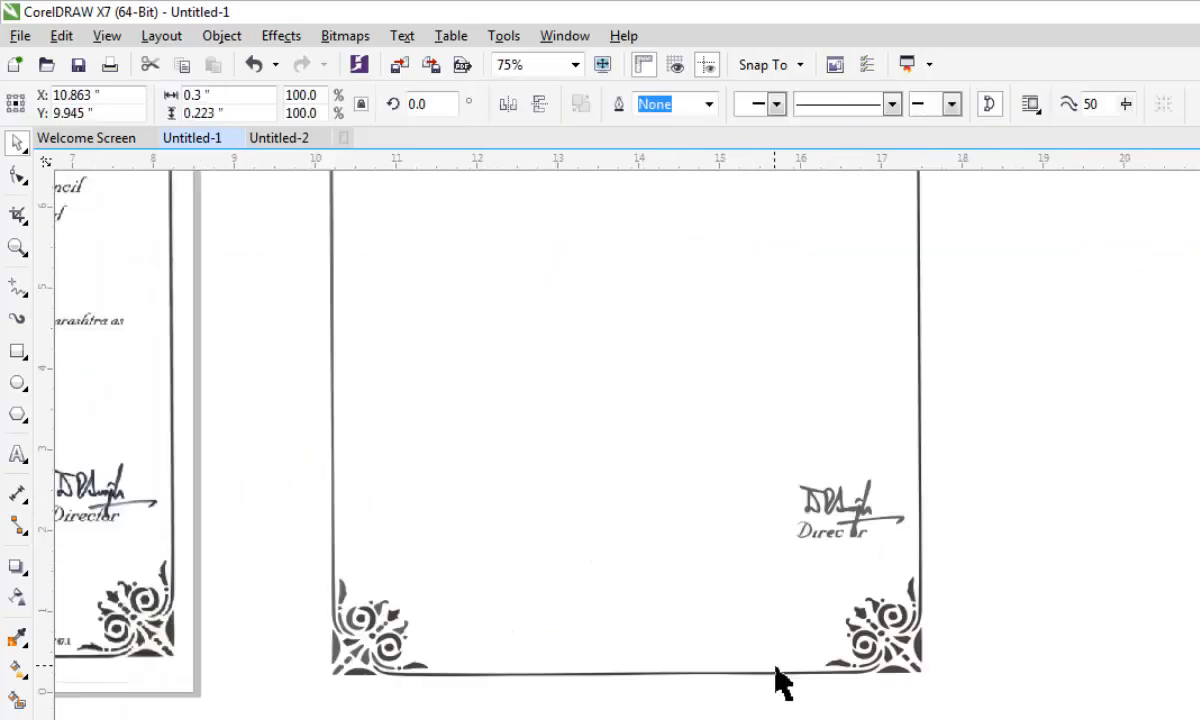
drag(999, 412, 745, 557)
mouse_move(820, 535)
mouse_down()
mouse_move(846, 509)
mouse_move(1063, 463)
mouse_move(1023, 494)
mouse_up()
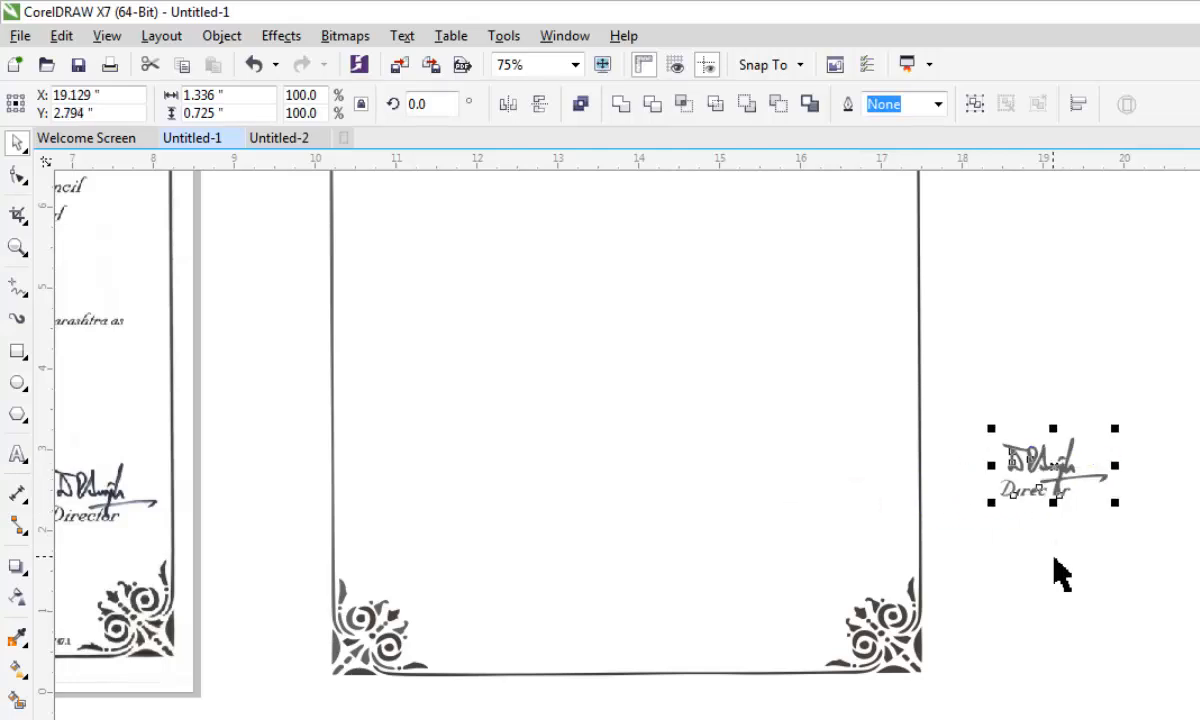
- Delete the Director lettering beneath the moved signature
scroll(1053, 527, up, 2)
drag(709, 365, 1064, 524)
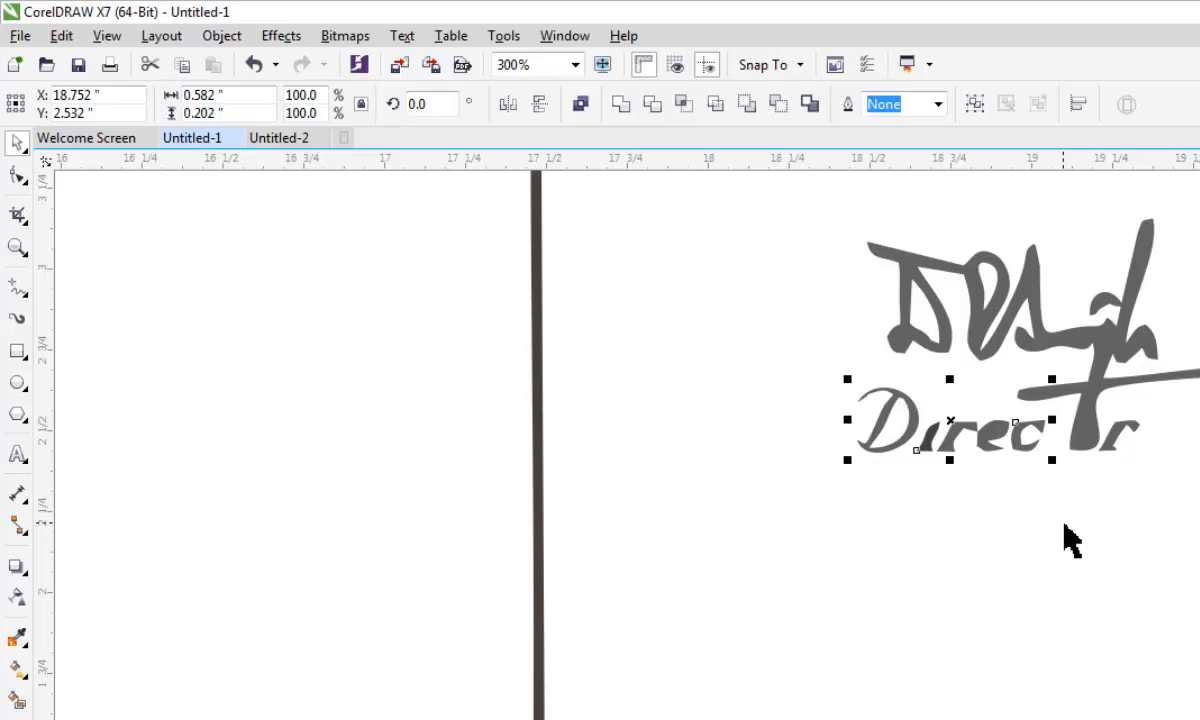
key(Delete)
scroll(1047, 538, down, 1)
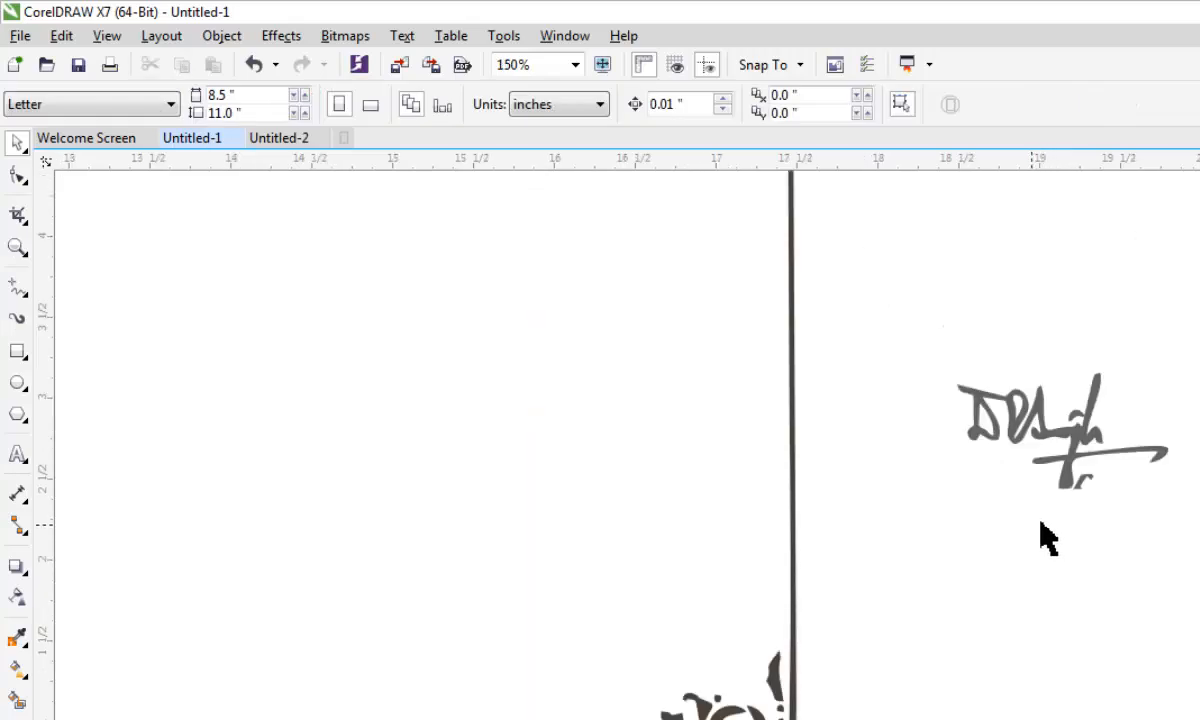
click(1085, 482)
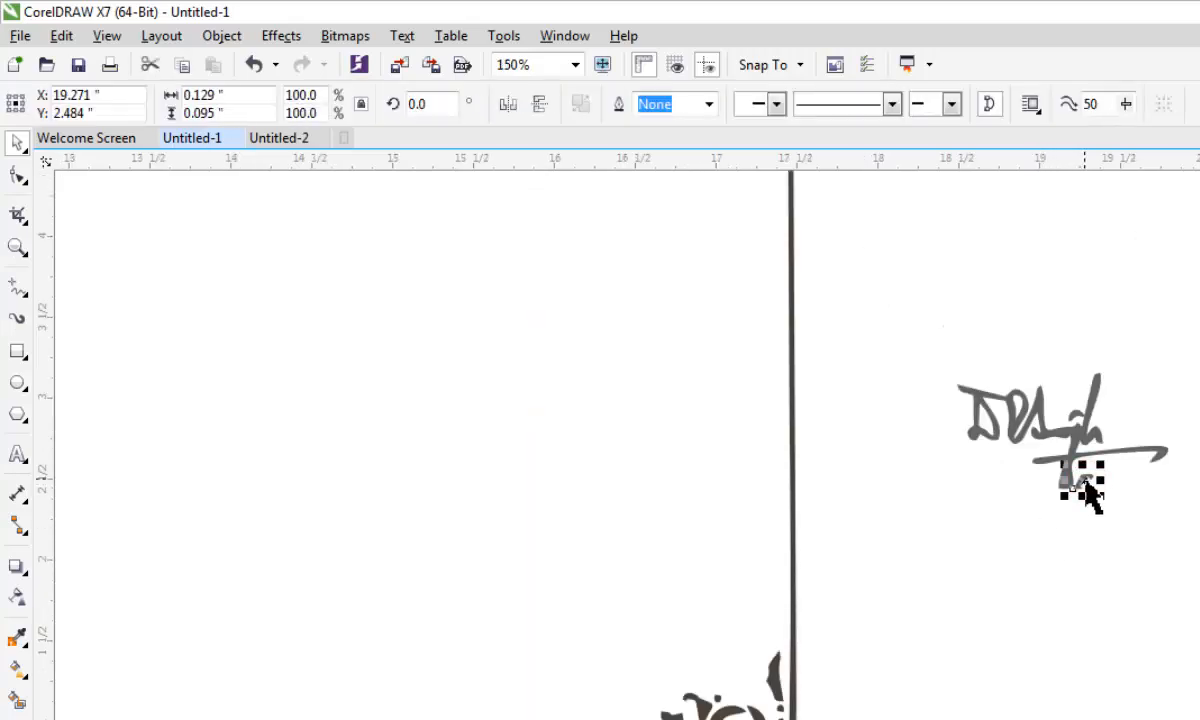
key(ctrl+z)
- Select all objects of the blank certificate border and fill them with green
scroll(938, 434, down, 3)
mouse_move(1001, 488)
mouse_down()
mouse_move(918, 580)
mouse_move(901, 580)
mouse_up()
mouse_move(555, 200)
mouse_down()
mouse_move(634, 347)
mouse_move(785, 568)
mouse_move(900, 683)
mouse_up()
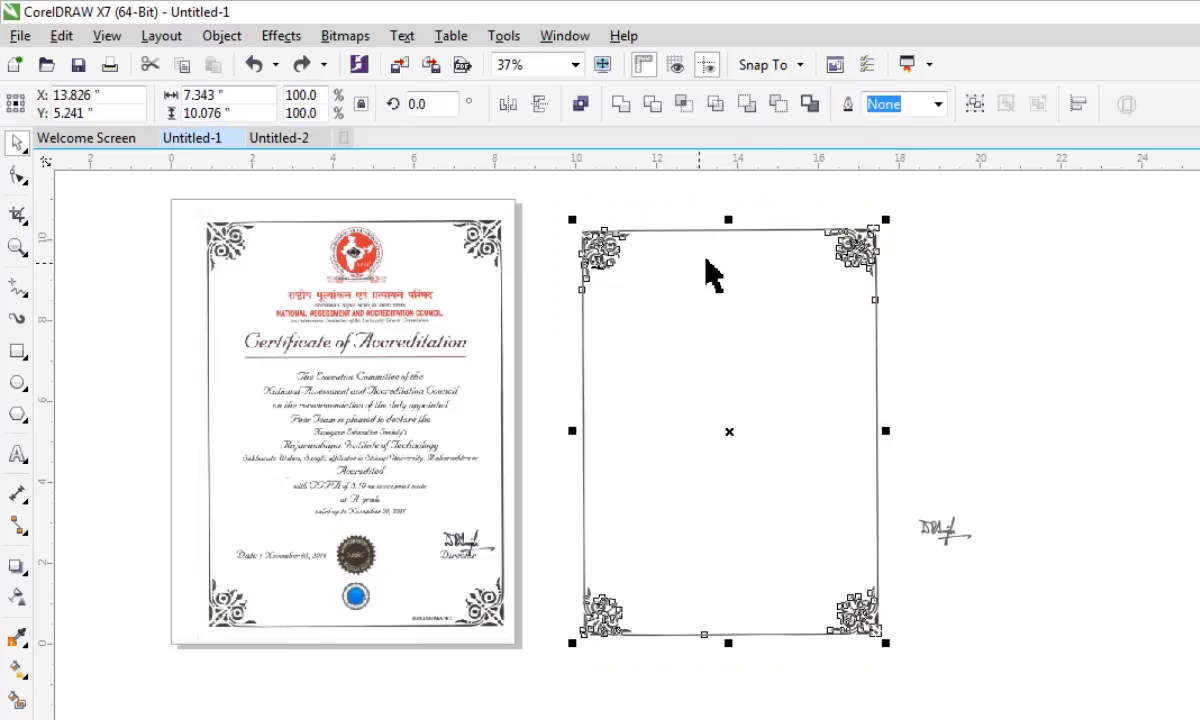
scroll(890, 240, up, 2)
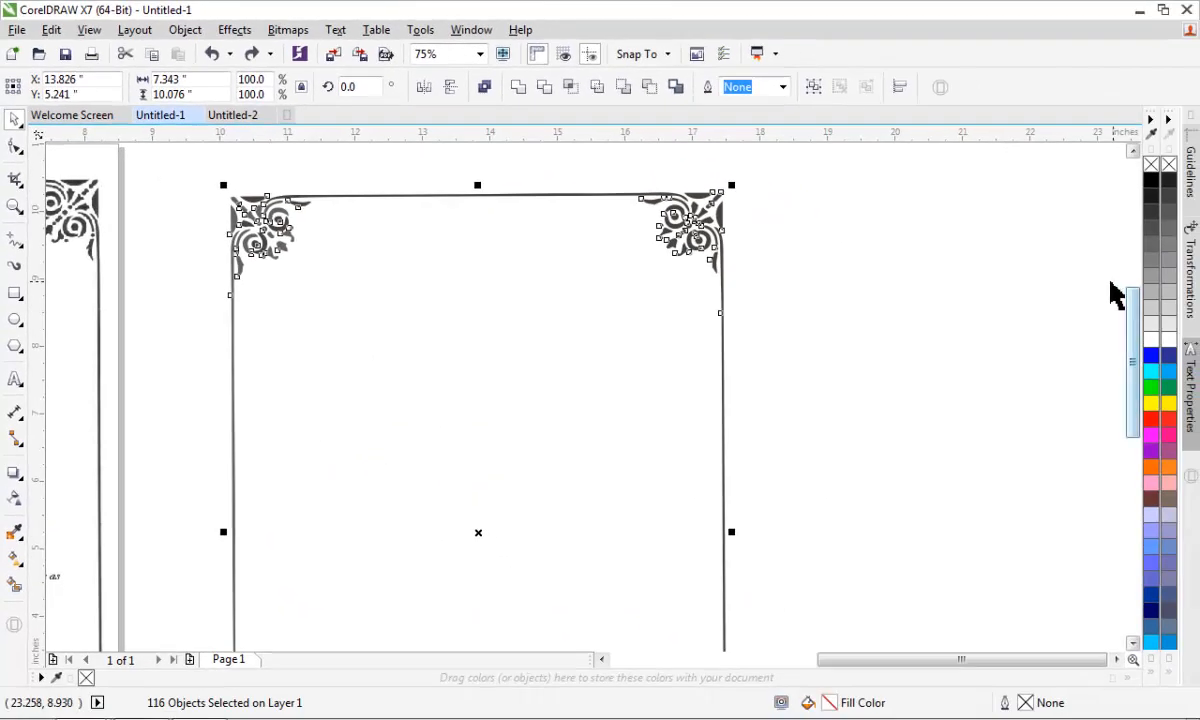
click(1152, 388)
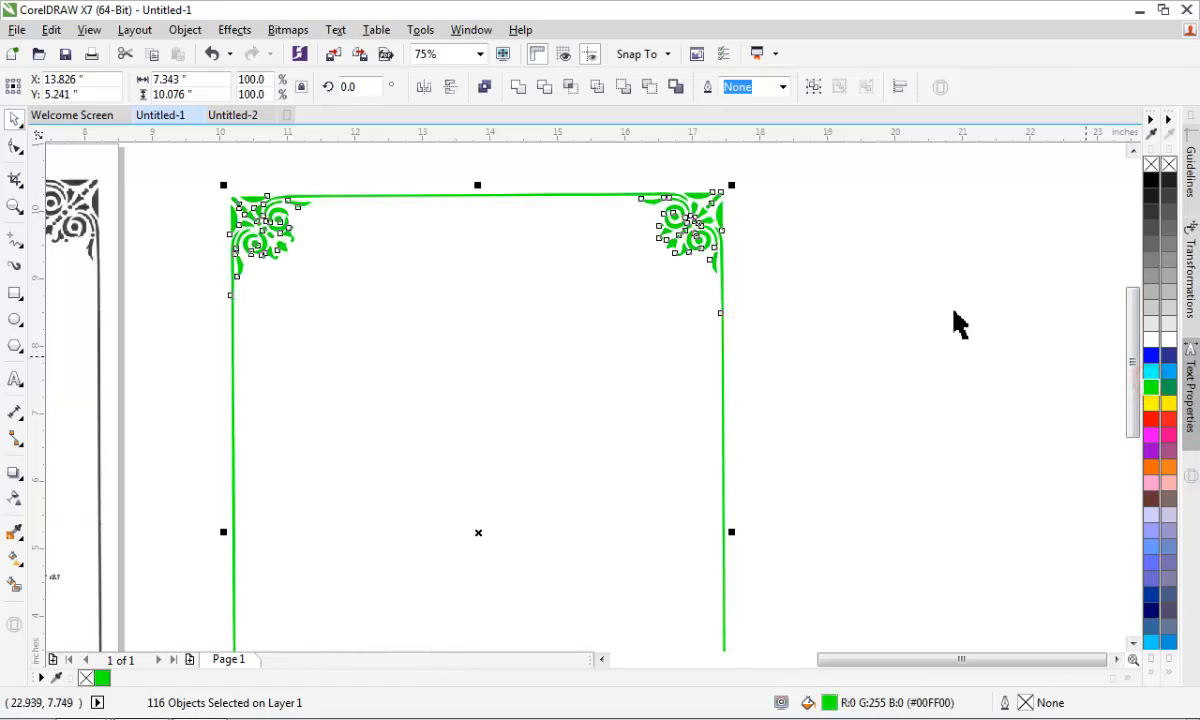
- Change the fill of the selected border objects to red
scroll(775, 235, up, 2)
scroll(775, 235, down, 2)
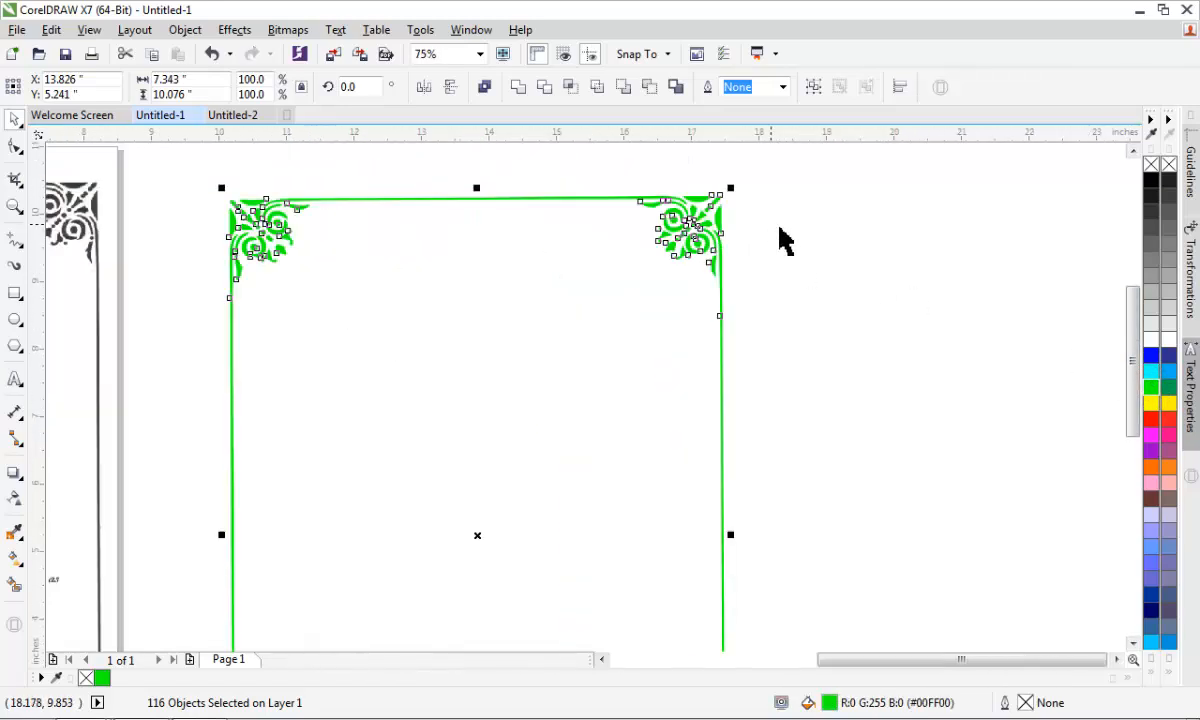
scroll(702, 201, up, 3)
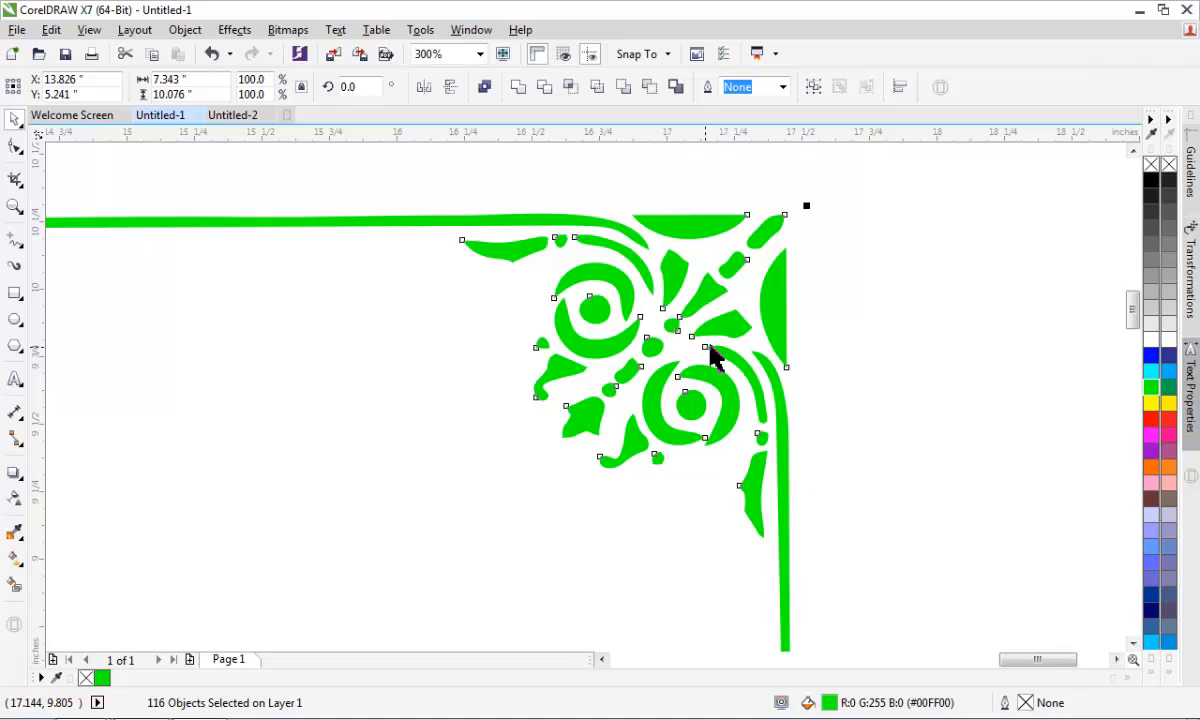
click(1151, 420)
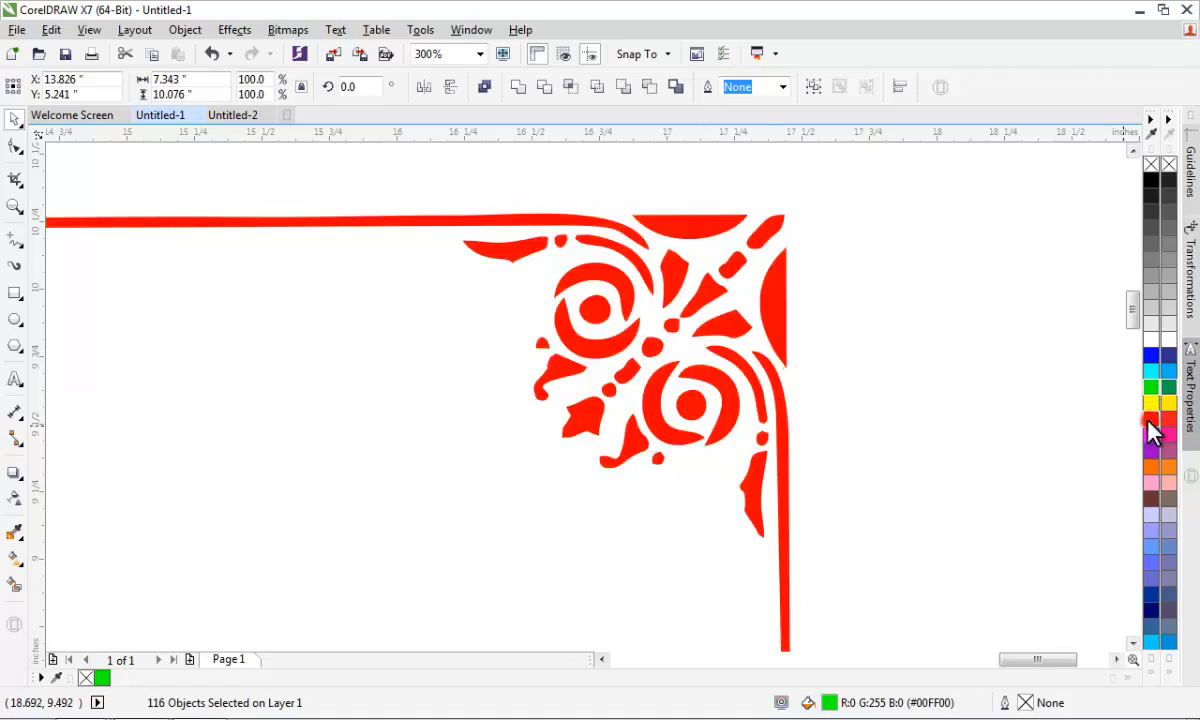
scroll(645, 320, down, 5)
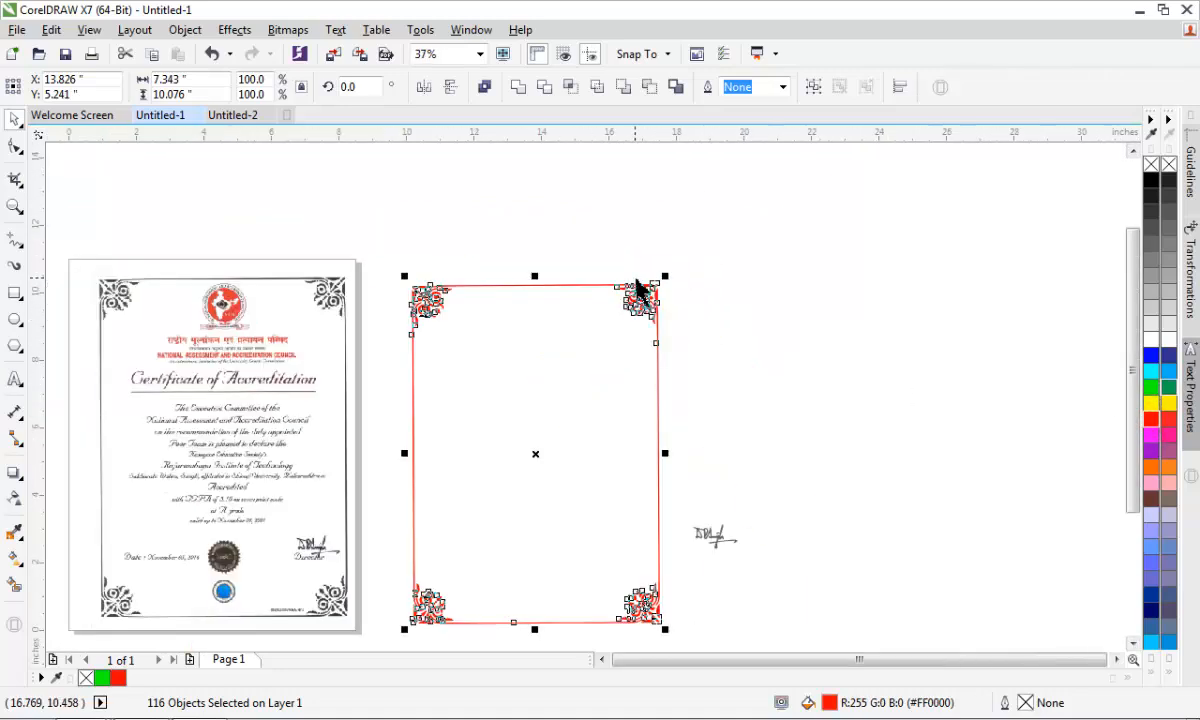
scroll(447, 293, up, 3)
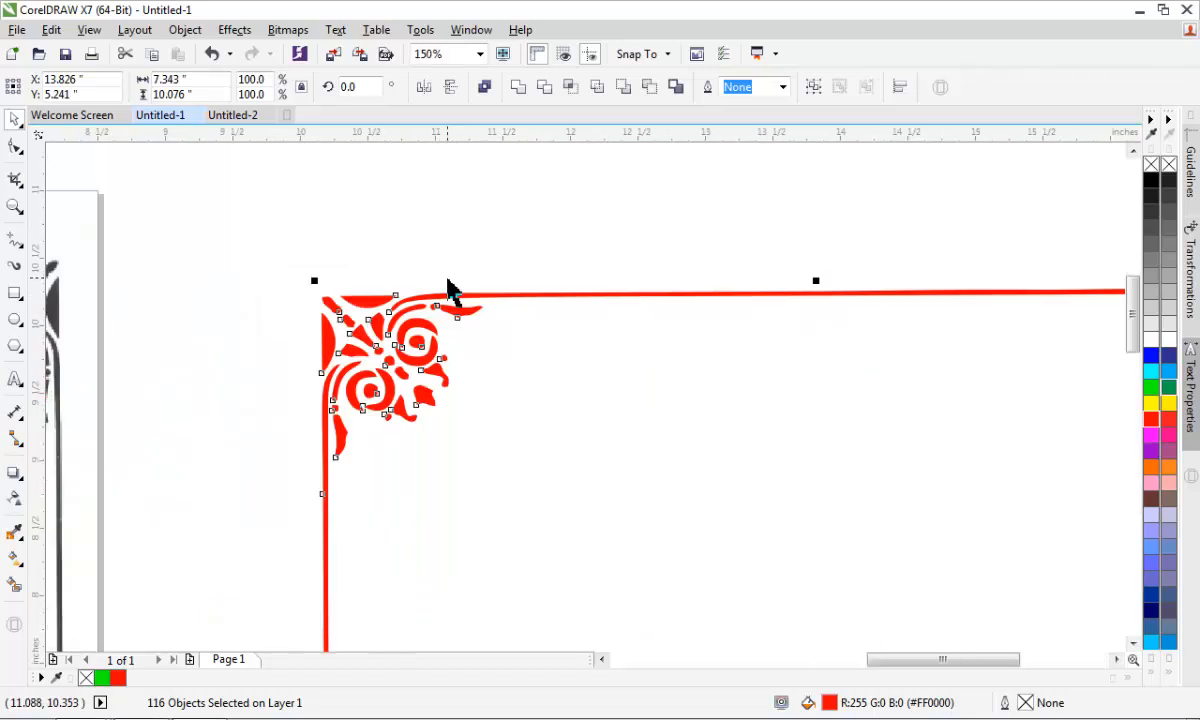
scroll(447, 283, up, 1)
scroll(441, 266, down, 2)
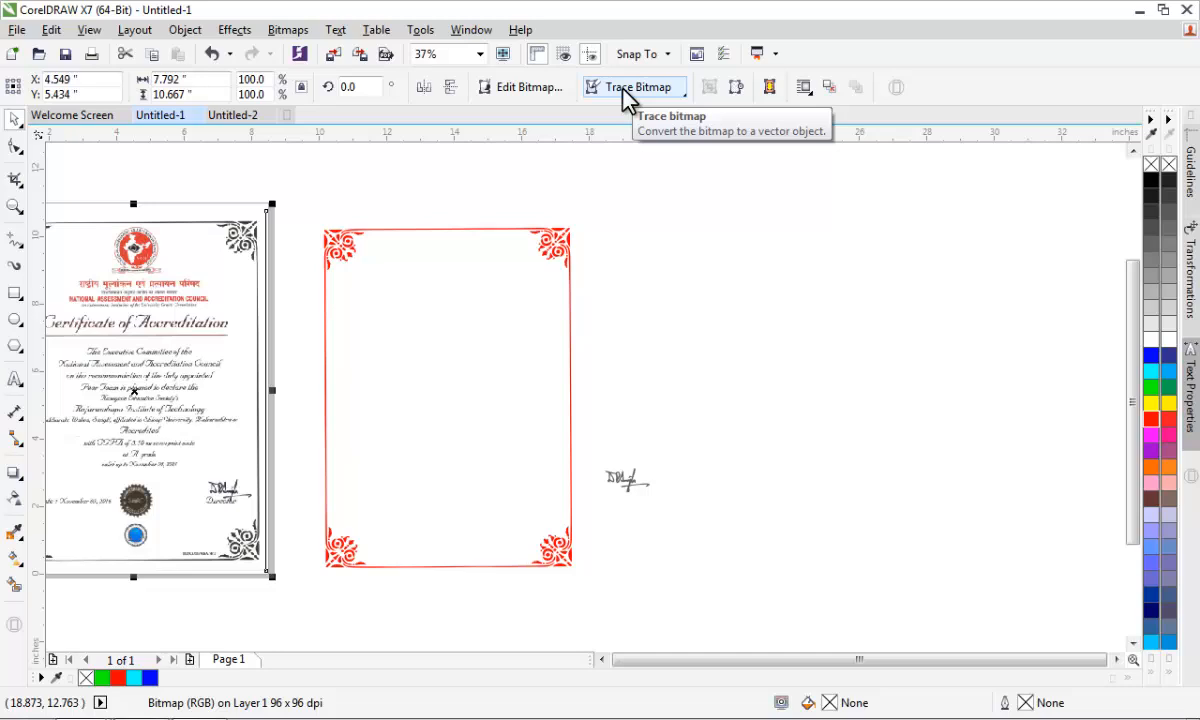
- Switch to the Untitled-2 document, duplicate the DealTravel logo image and place the copy beside the original
click(232, 115)
scroll(511, 271, up, 2)
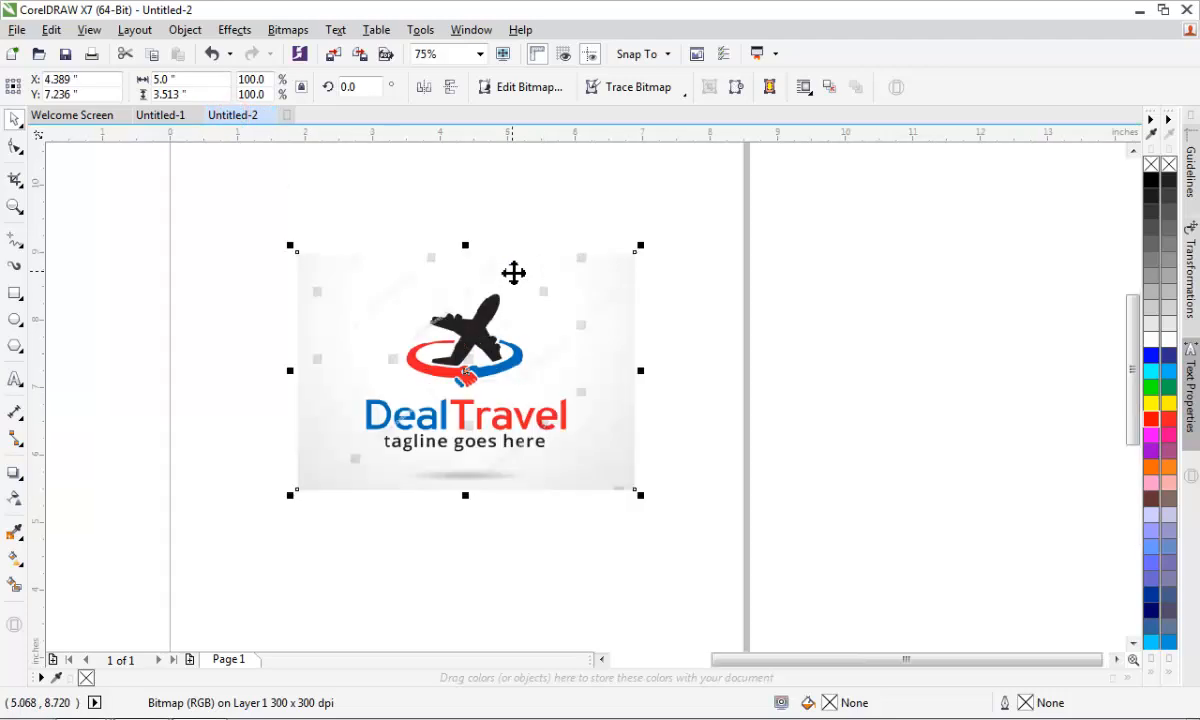
scroll(511, 271, up, 1)
scroll(511, 271, down, 1)
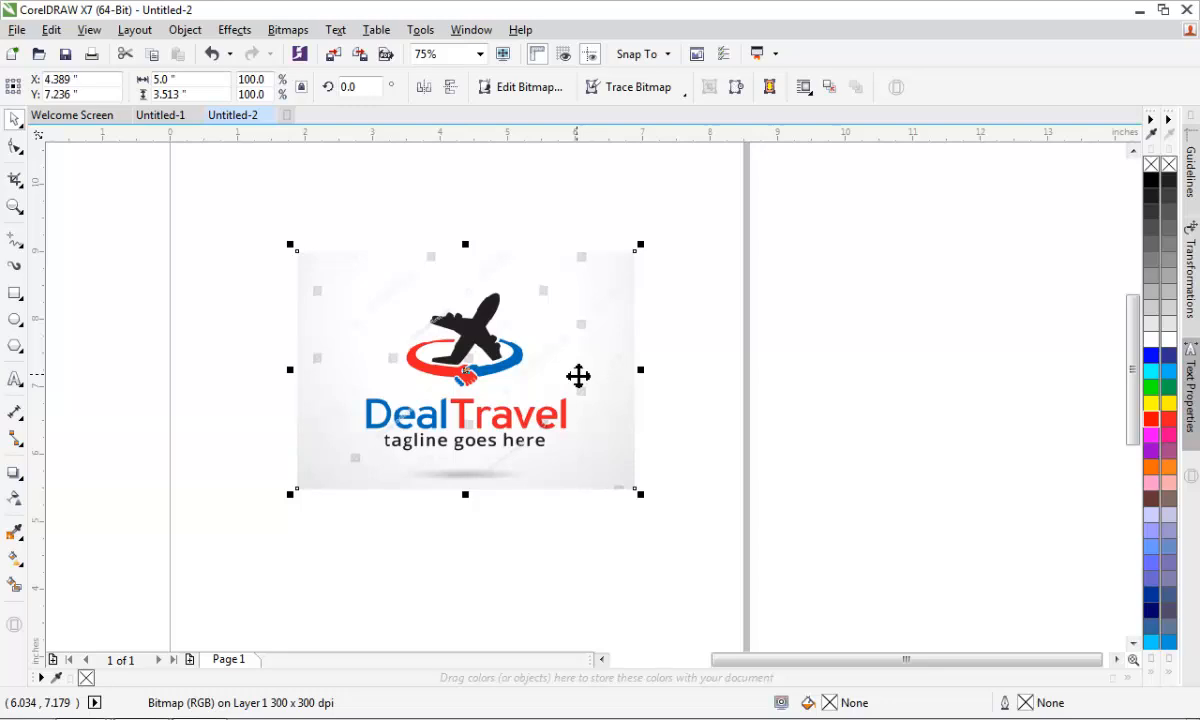
drag(578, 376, 395, 328)
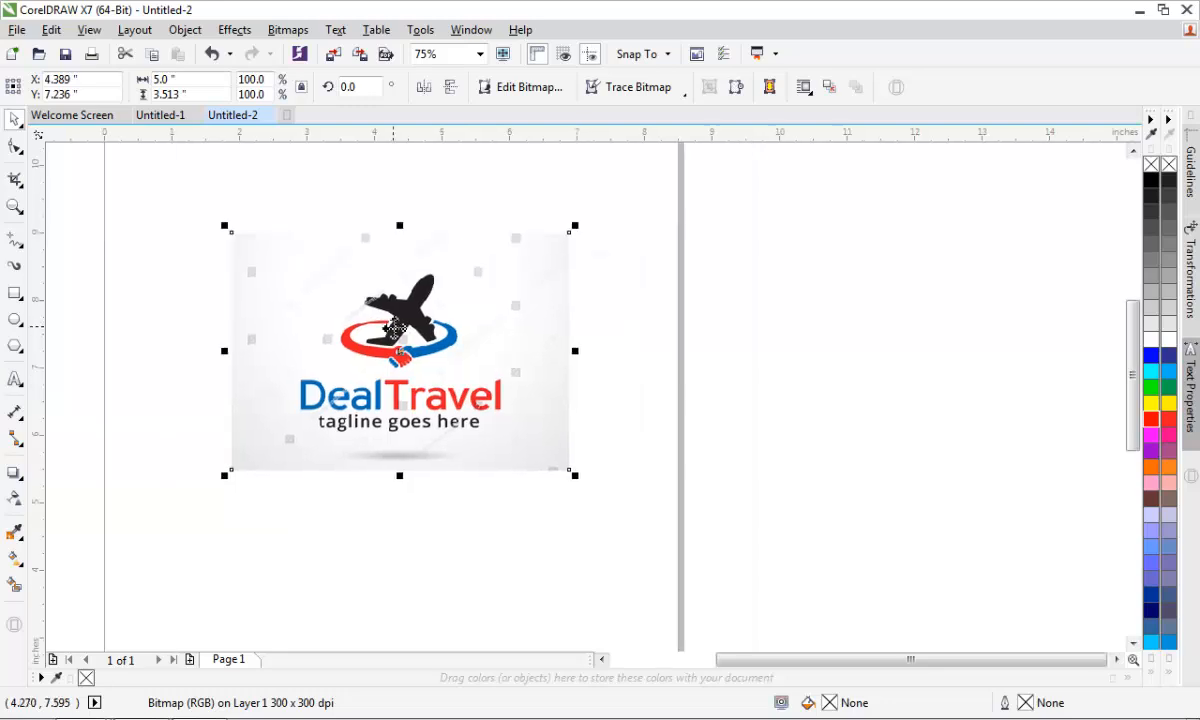
key(ctrl+d)
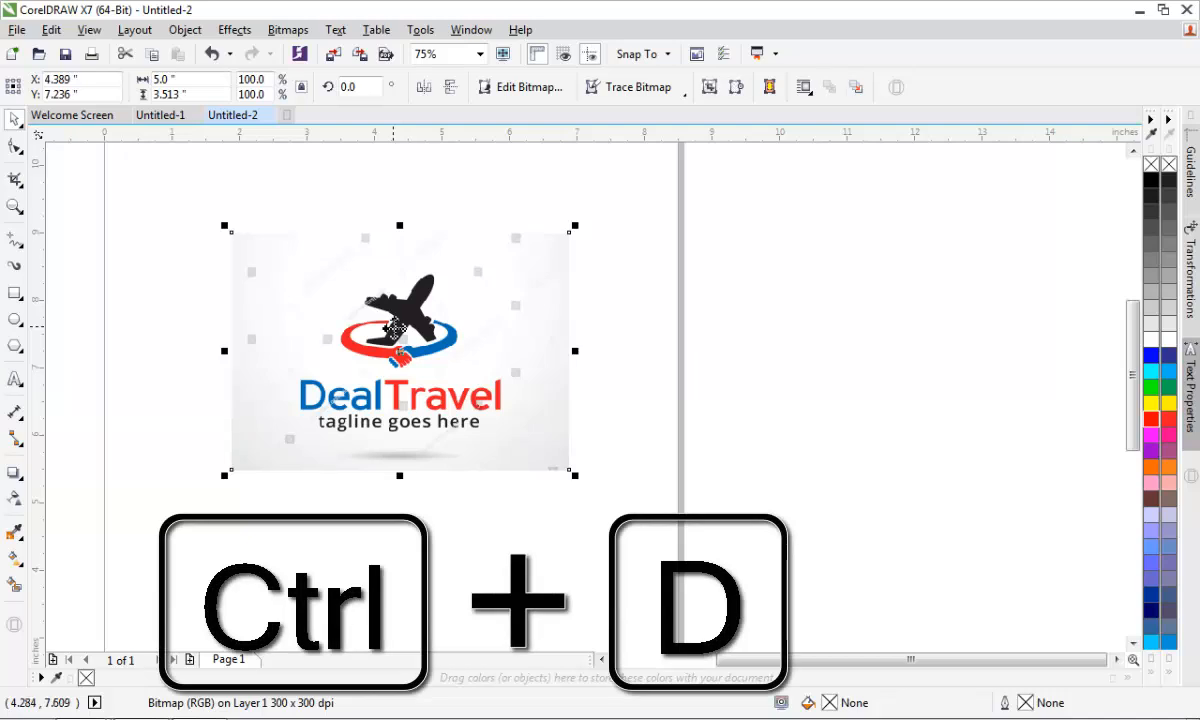
drag(395, 325, 765, 312)
- Convert the original DealTravel image to a 600 dpi bitmap in Grayscale (8-bit) color mode
click(461, 326)
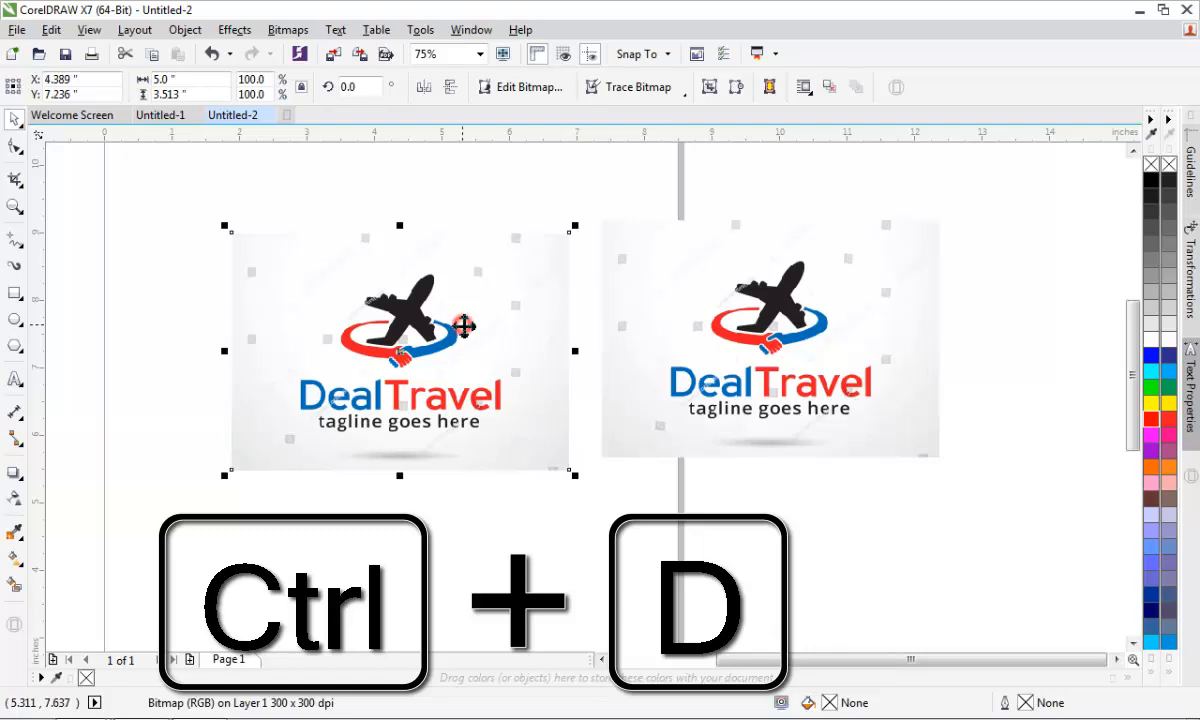
click(284, 32)
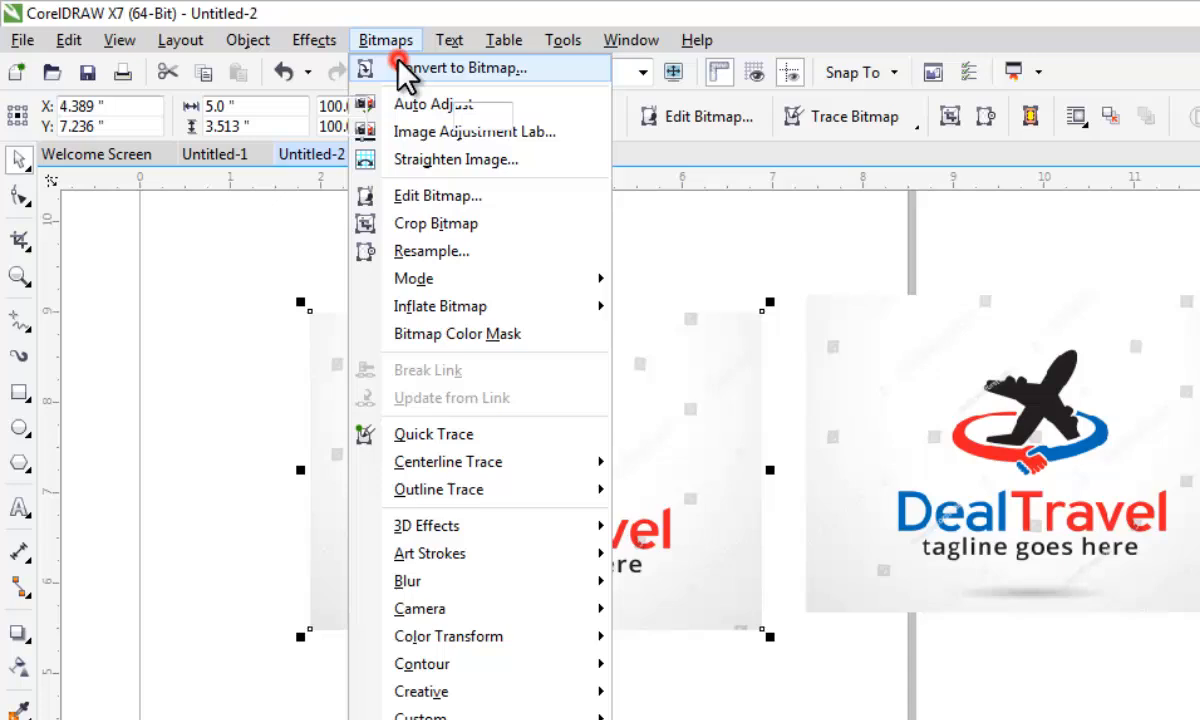
click(308, 52)
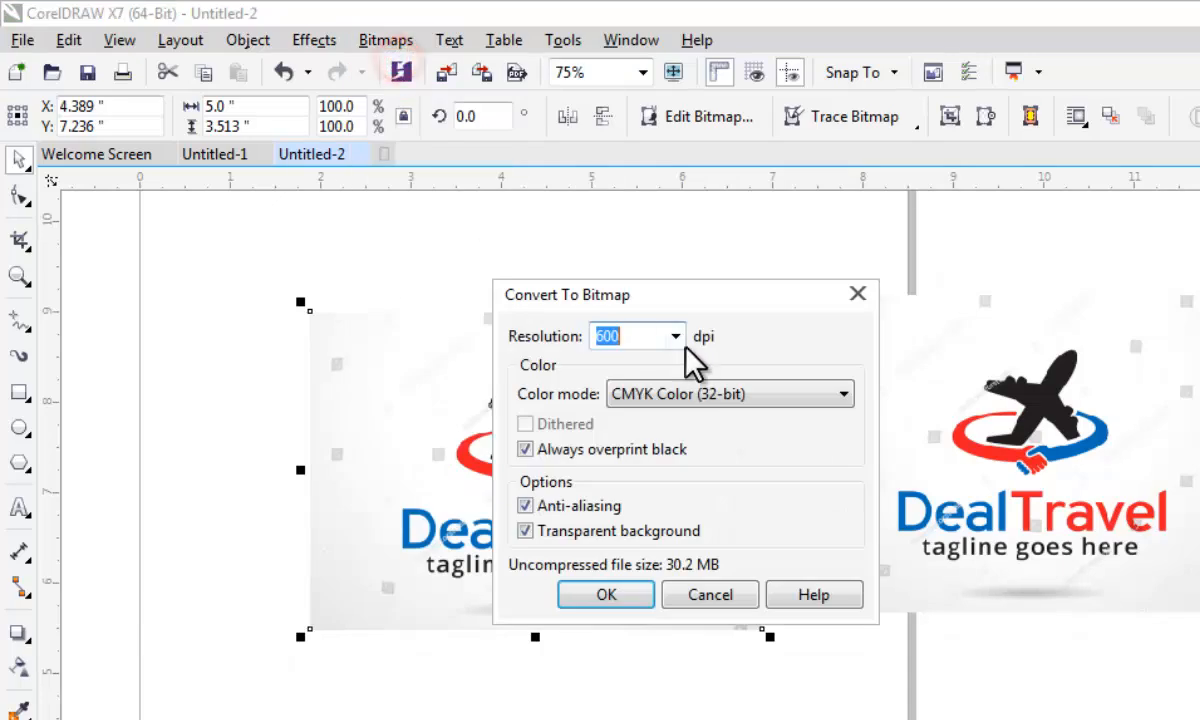
click(676, 396)
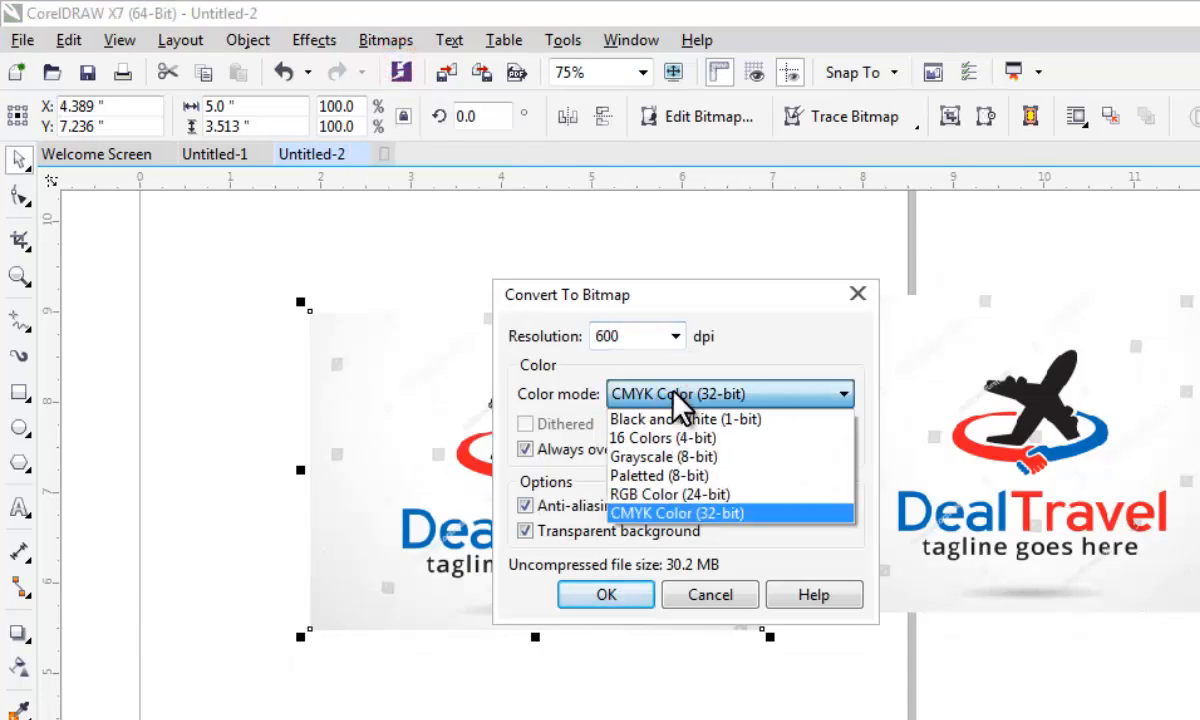
click(679, 452)
click(610, 594)
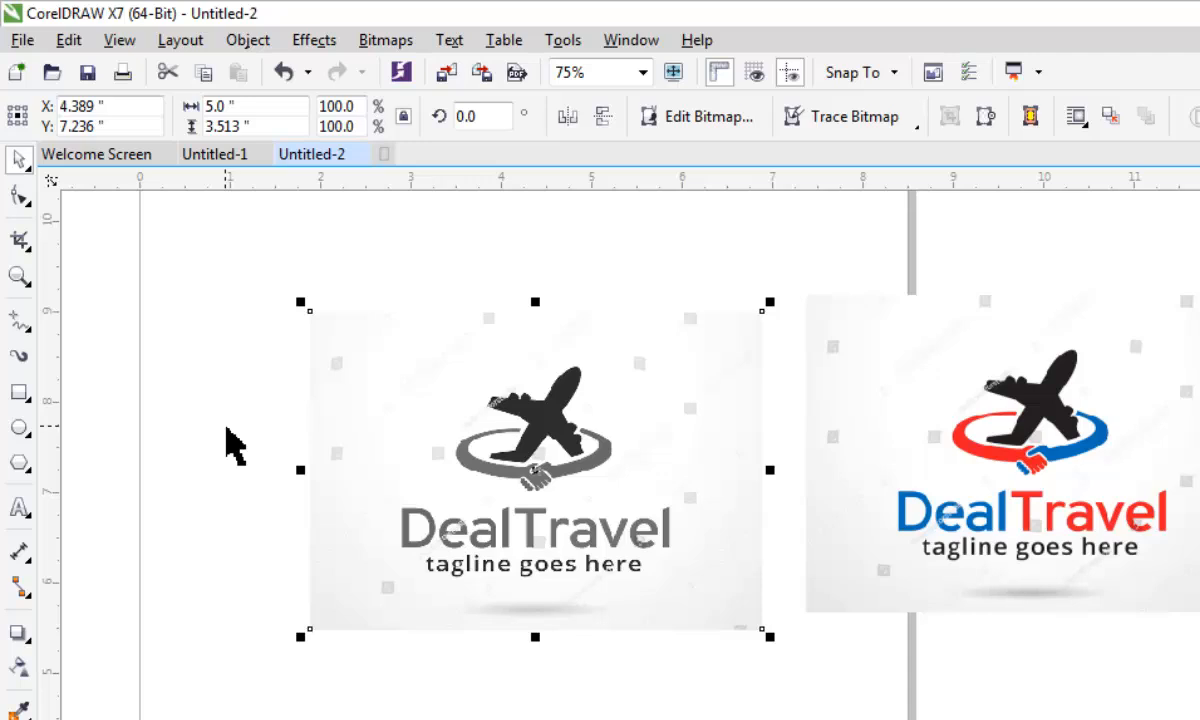
- Outline-trace the grayscale logo as Clipart, letting the bitmap be reduced, and accept the trace with the background removed
click(826, 114)
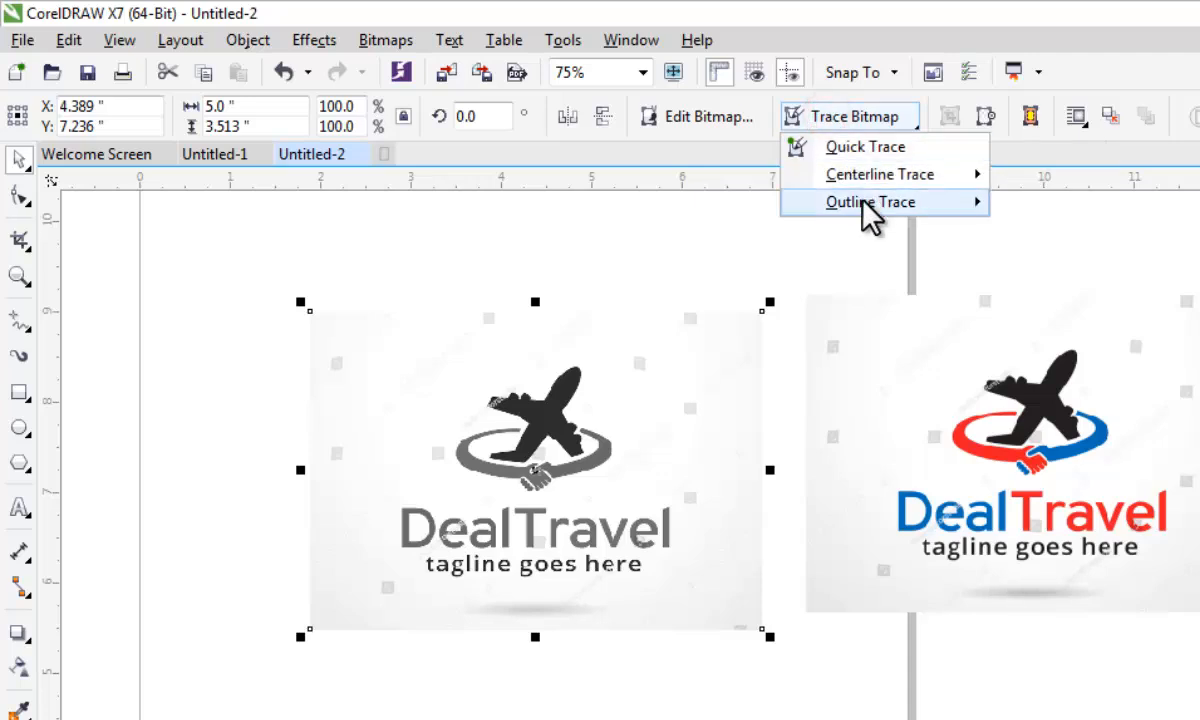
mouse_move(864, 206)
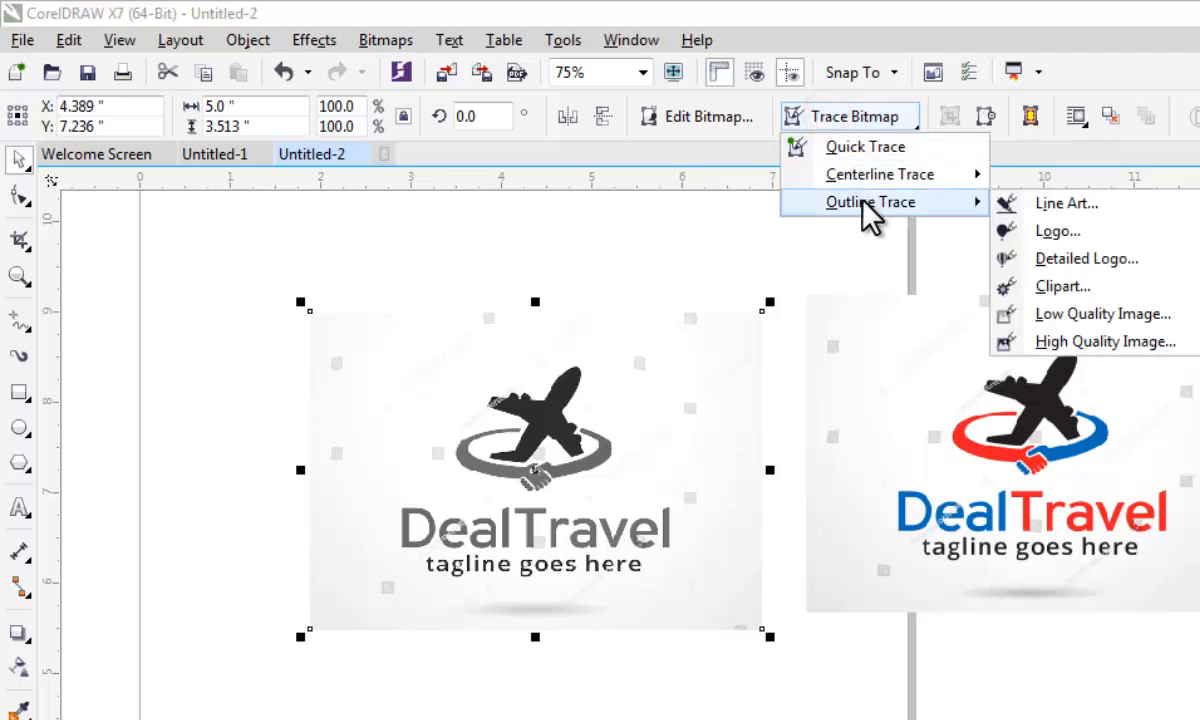
click(1097, 286)
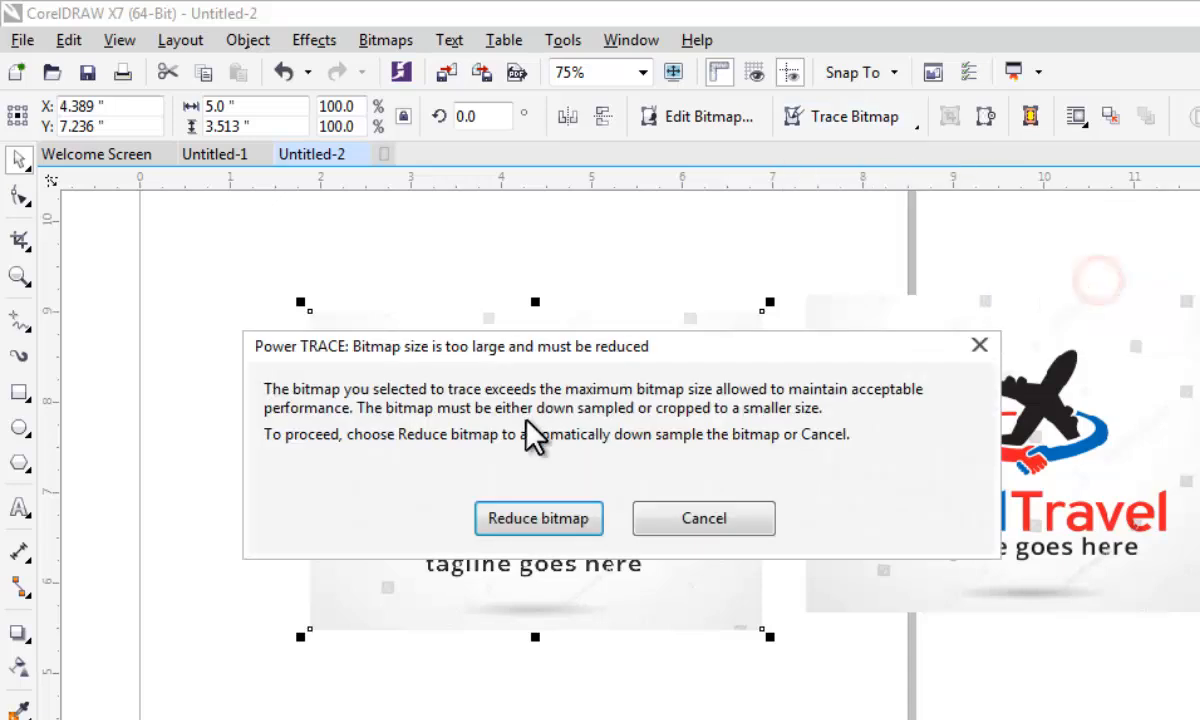
click(551, 512)
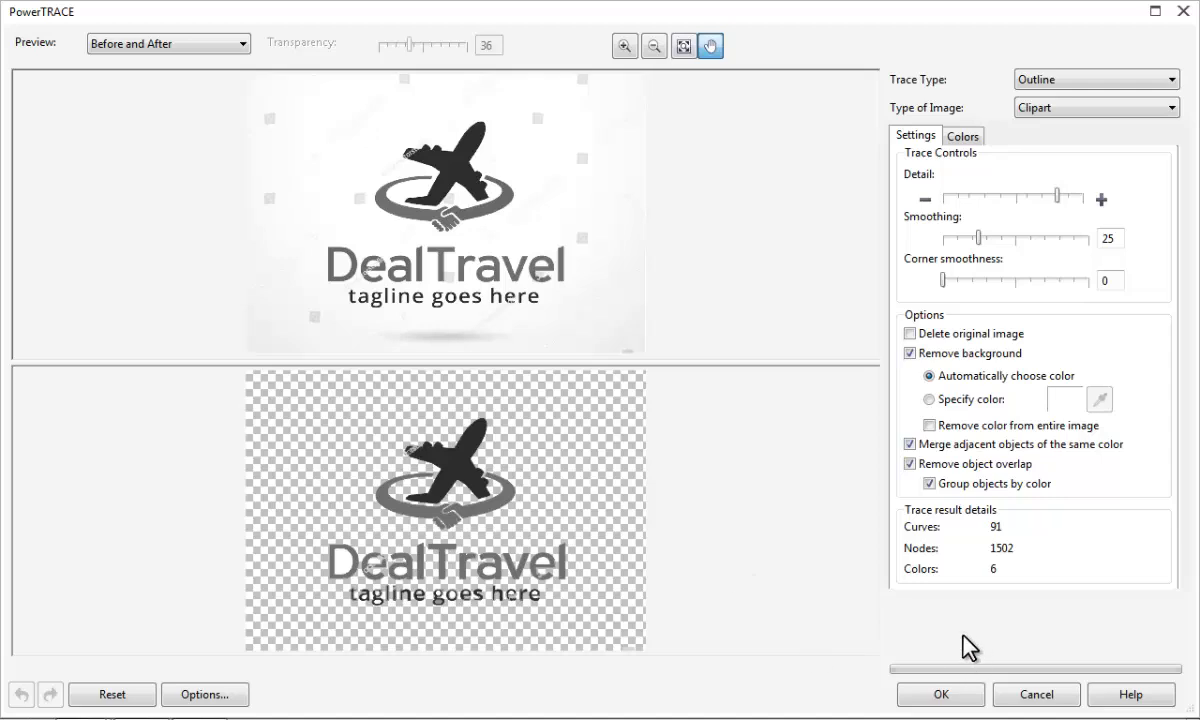
click(943, 695)
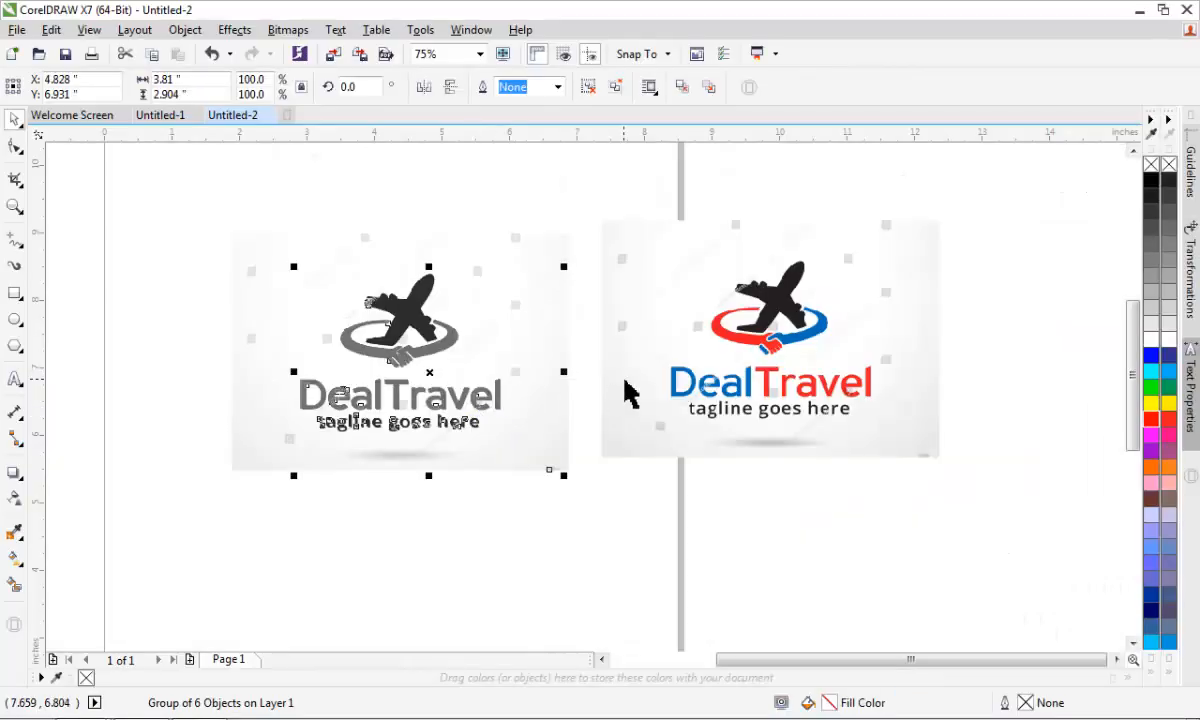
- Move the traced logo group off the bitmap to the empty area beyond the colored copy
scroll(625, 393, down, 3)
mouse_move(530, 376)
mouse_down()
mouse_move(863, 396)
mouse_move(862, 362)
mouse_up()
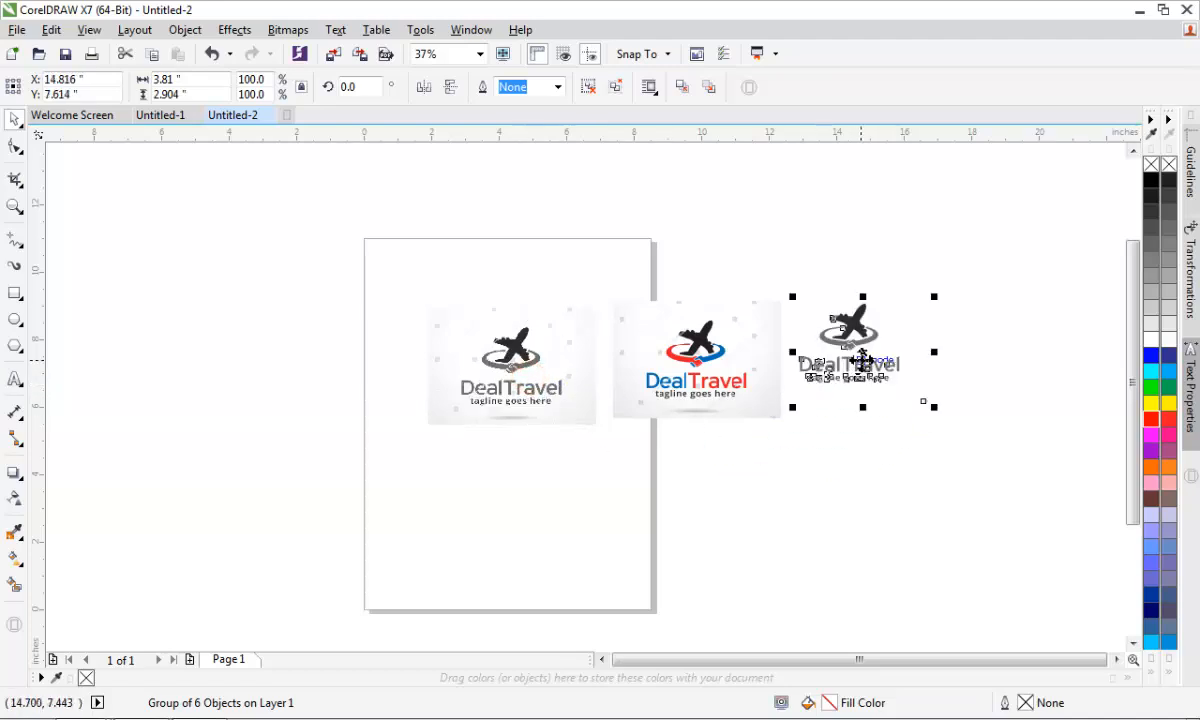
scroll(920, 344, up, 3)
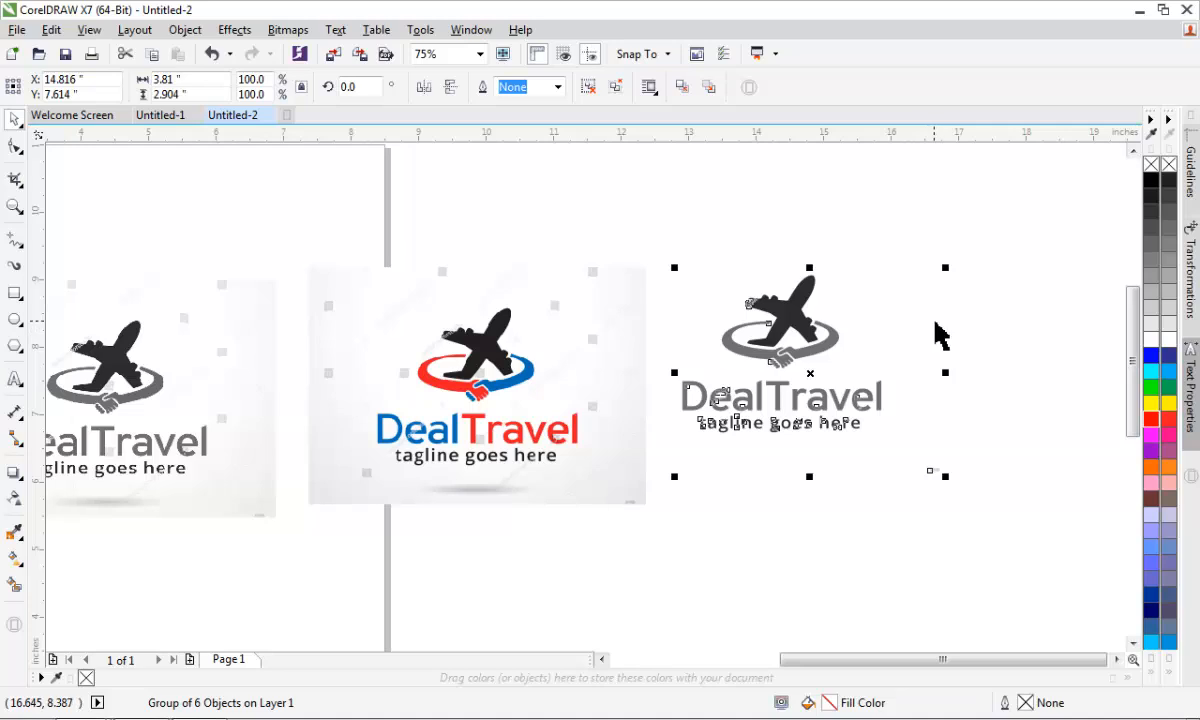
- Ungroup all objects of the traced logo and clear the selection
scroll(1000, 327, up, 2)
scroll(665, 385, down, 2)
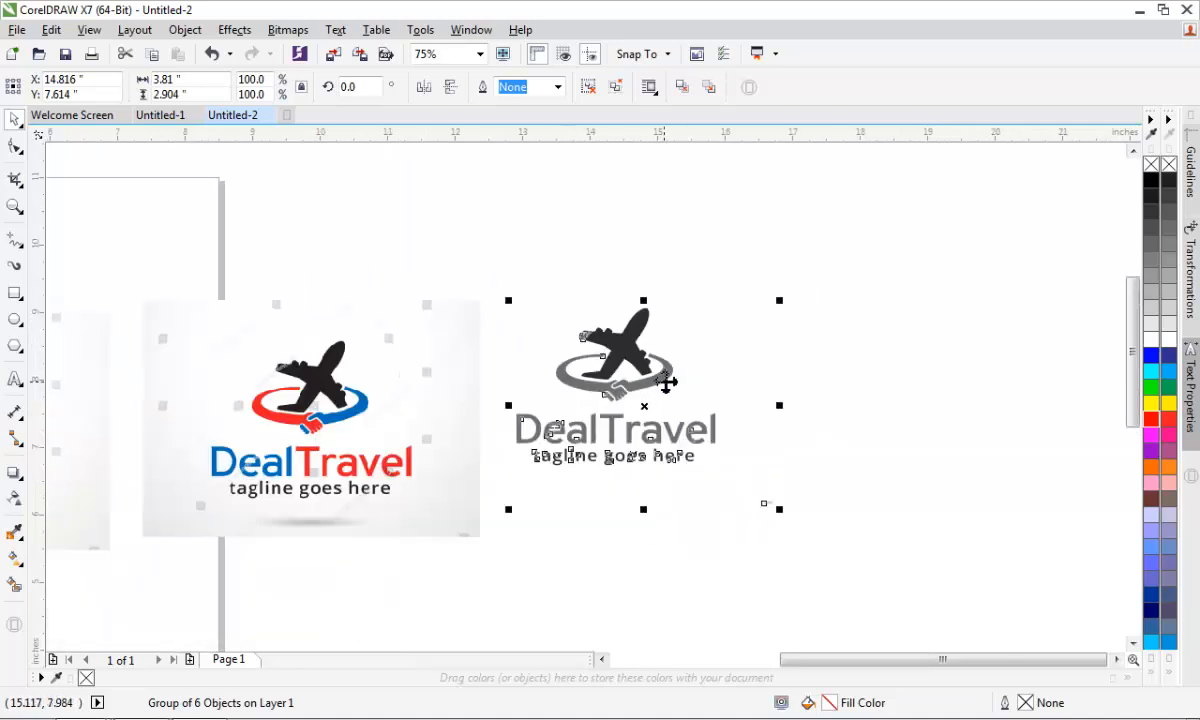
right_click(612, 346)
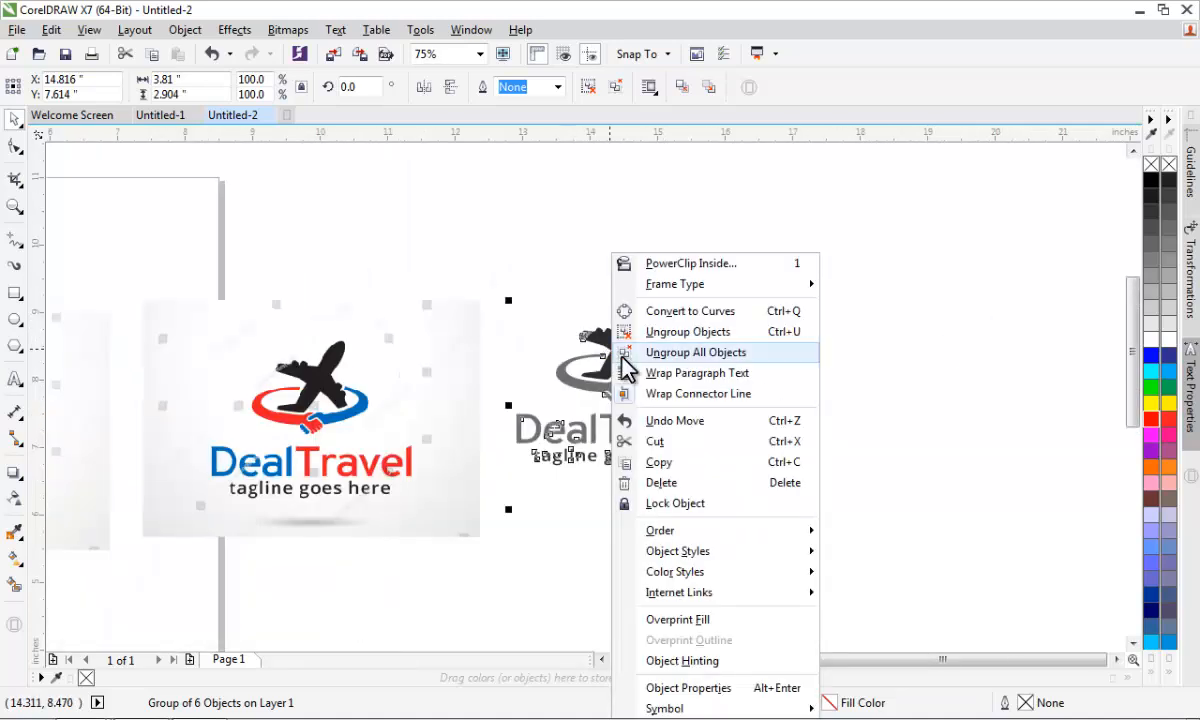
click(686, 367)
click(877, 399)
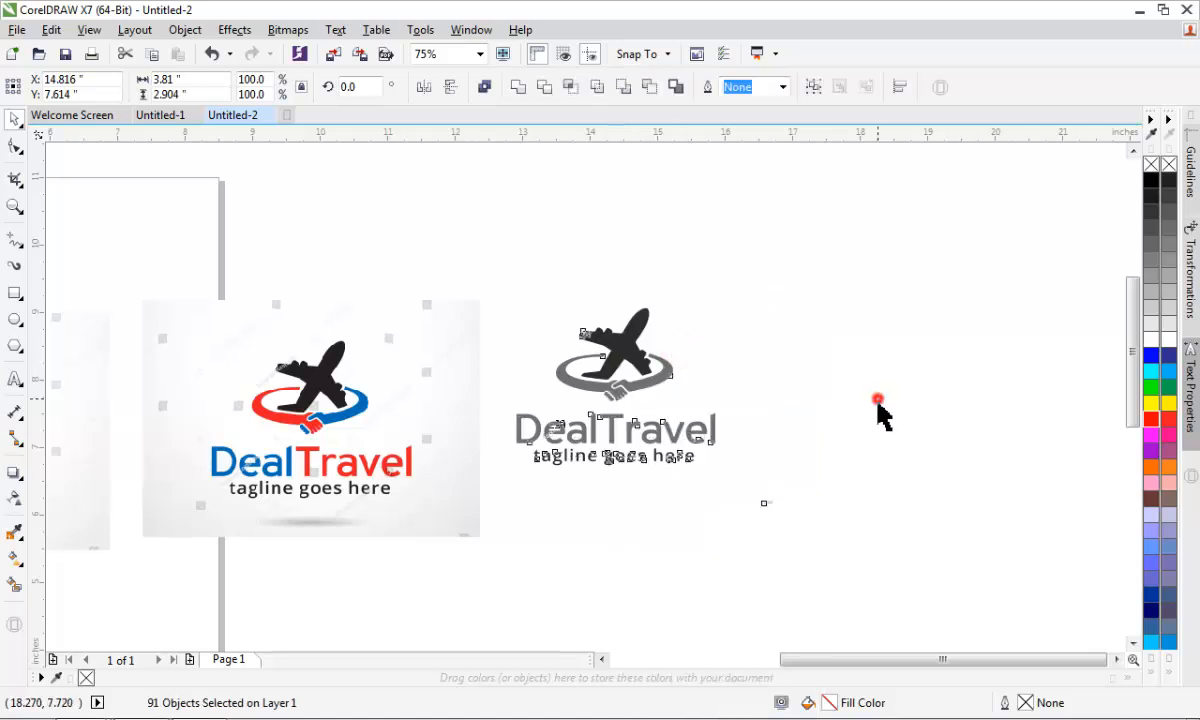
- Delete the traced DealTravel name and tagline, keeping the airplane and ring emblem
drag(853, 408, 503, 488)
click(503, 487)
drag(509, 398, 744, 536)
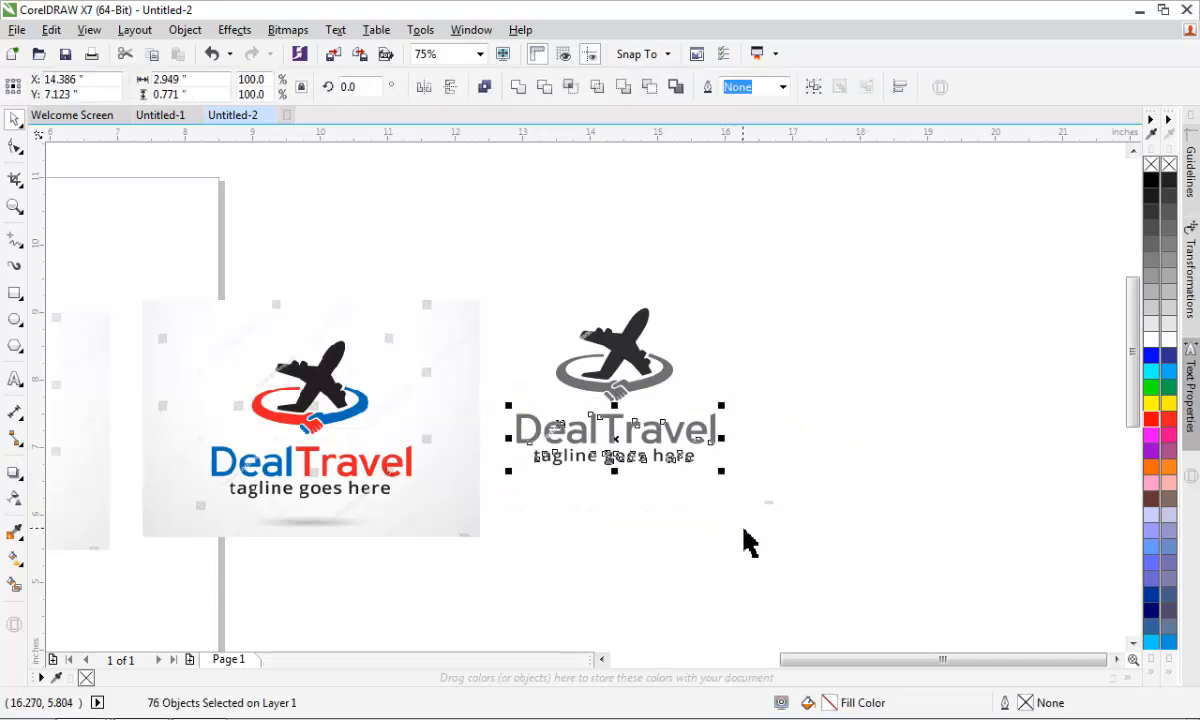
key(Delete)
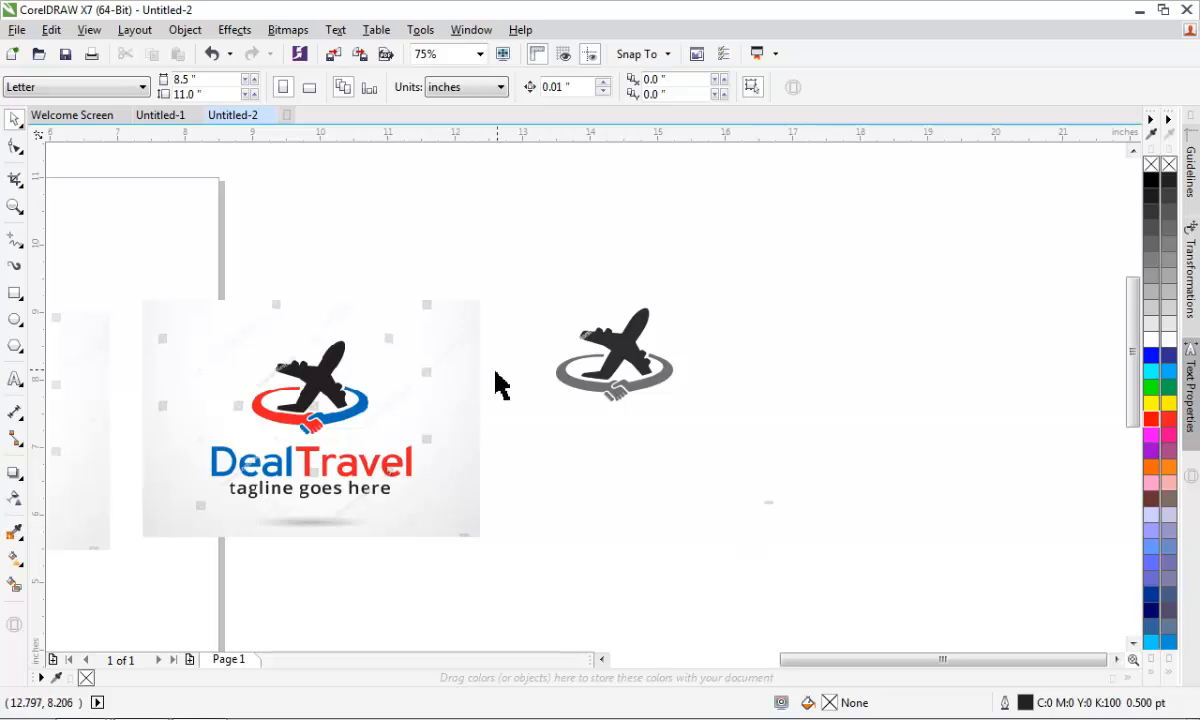
scroll(545, 373, up, 2)
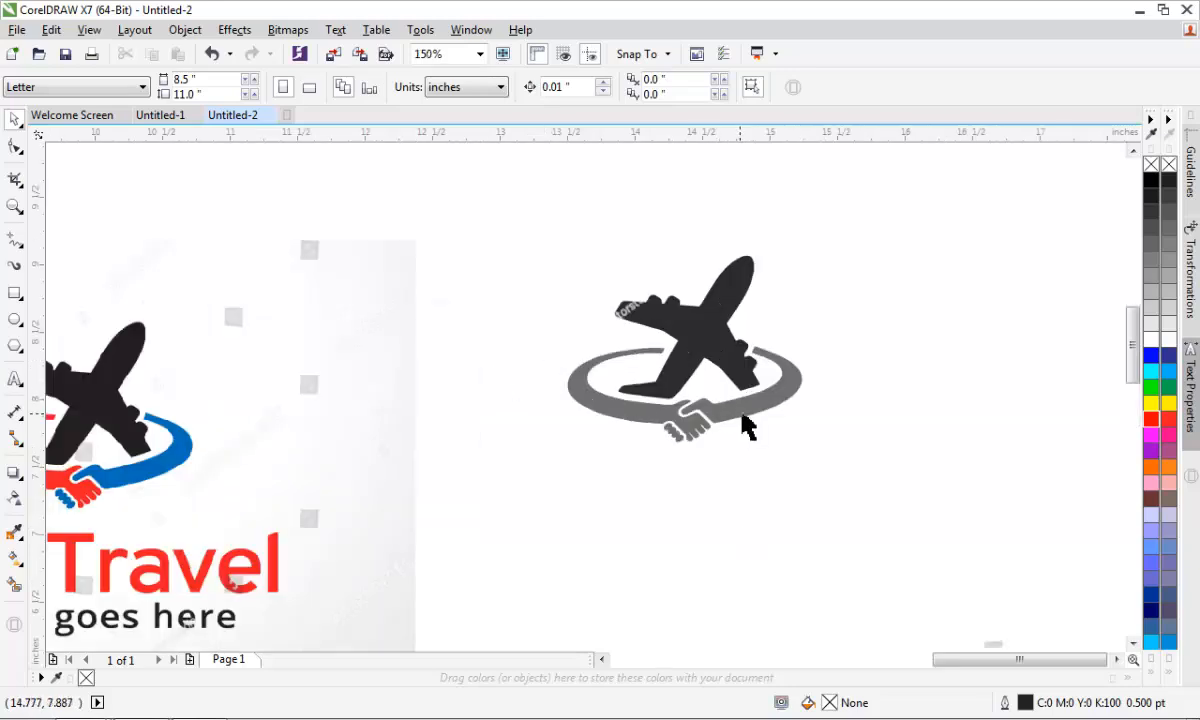